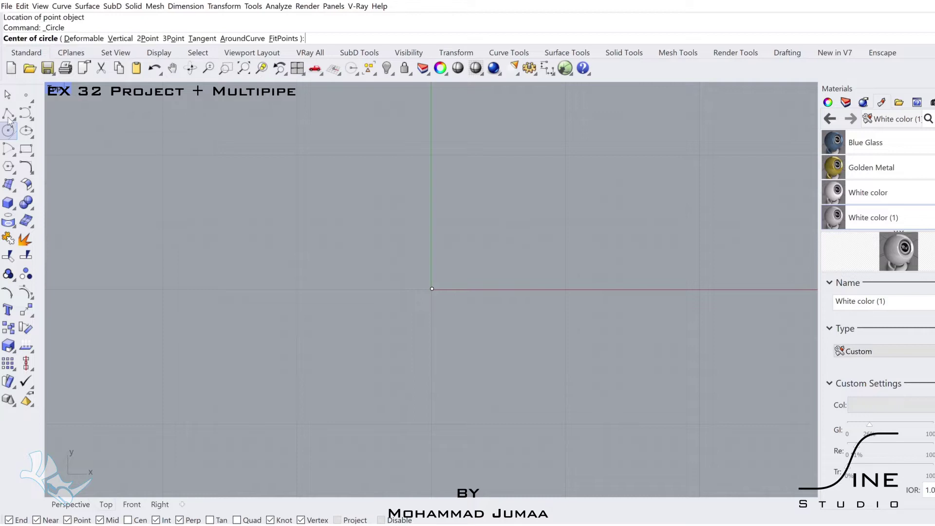
Step: Create a sphere centred on the origin with a radius of 35
click(9, 202)
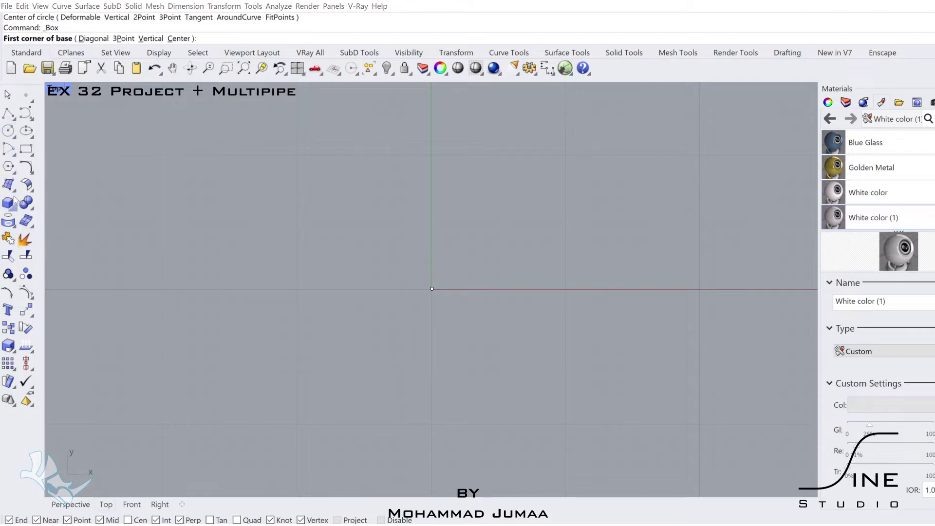
click(26, 202)
click(432, 289)
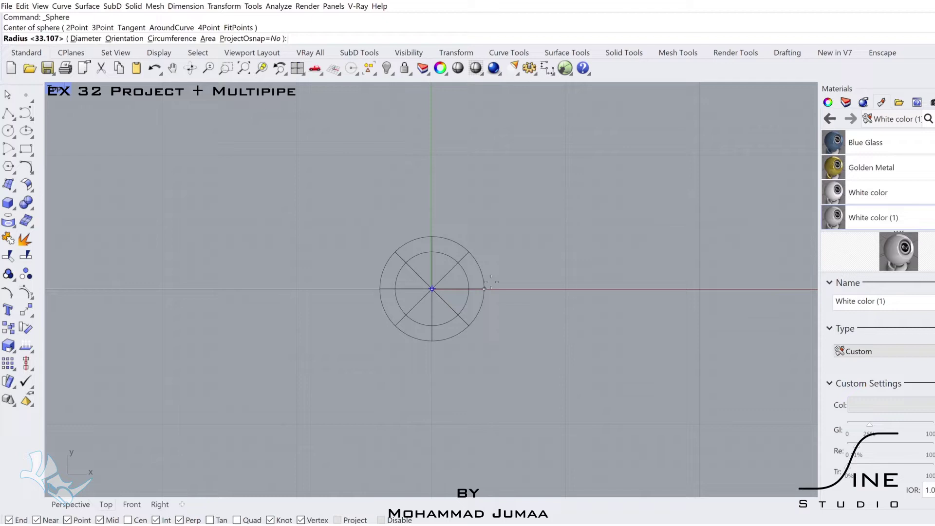
text(35)
key(Return)
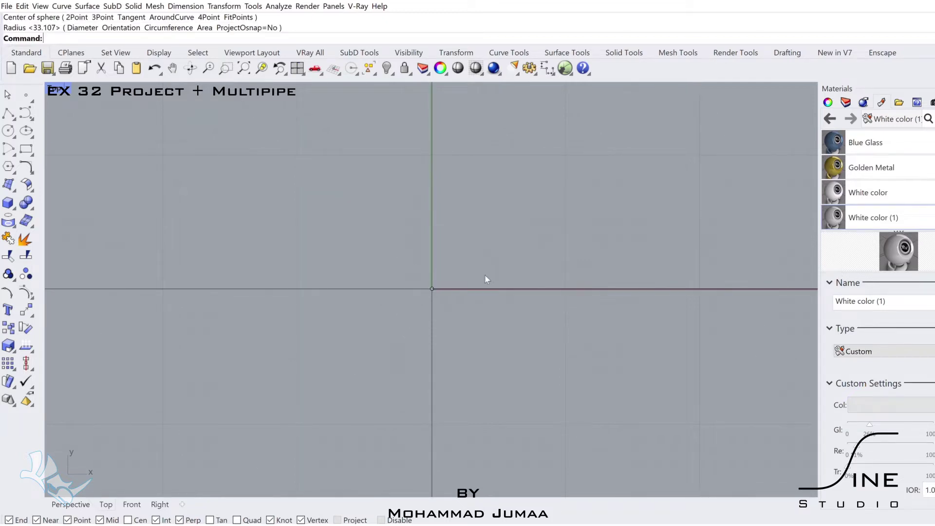
scroll(484, 274, down, 5)
mouse_move(431, 281)
right_down()
mouse_move(384, 277)
mouse_move(416, 278)
right_up()
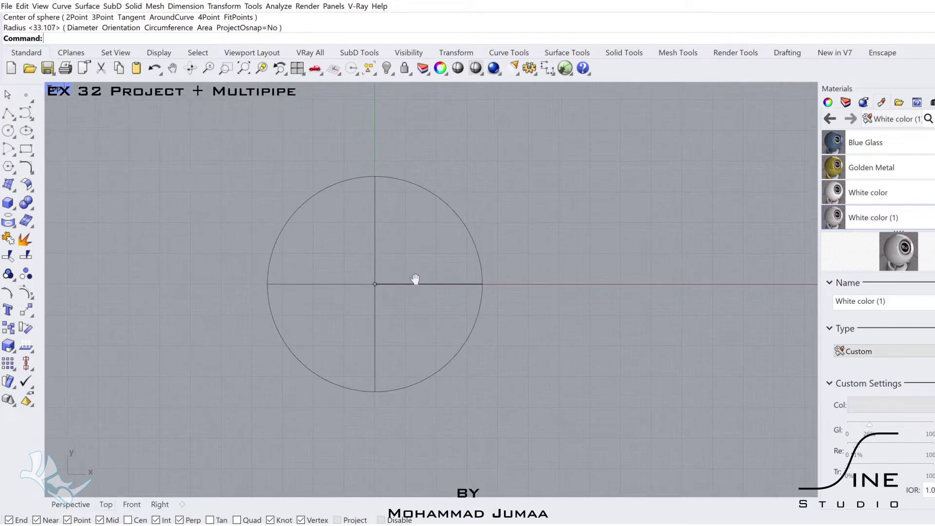
Step: Draw a circle centred on the origin, reaching out to the sphere's outer edge
click(9, 130)
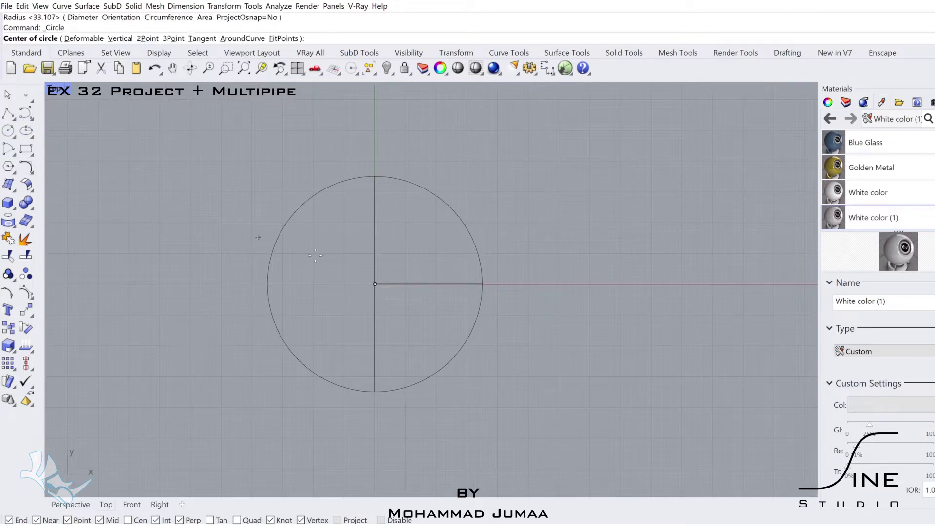
click(371, 280)
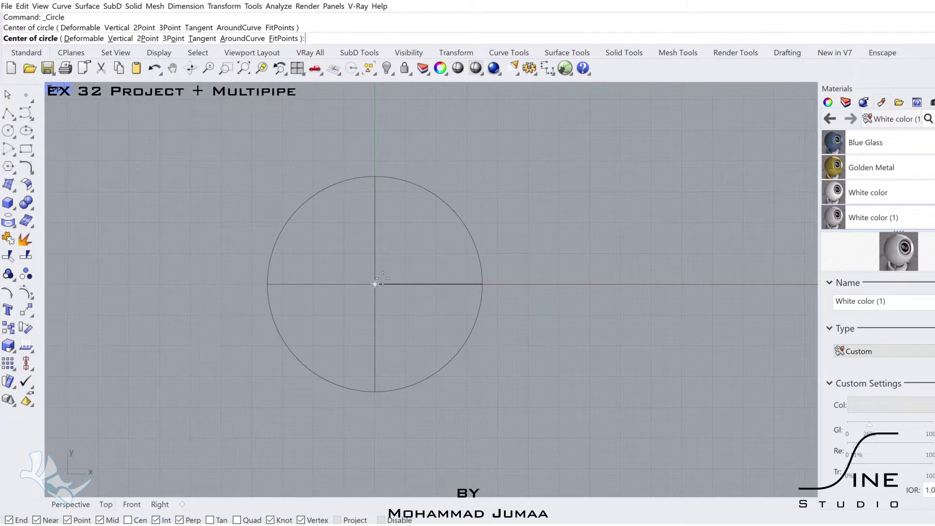
click(491, 278)
Step: Split the sphere by isocurve along its equator circle in the Perspective view and delete the lower half
double_click(63, 91)
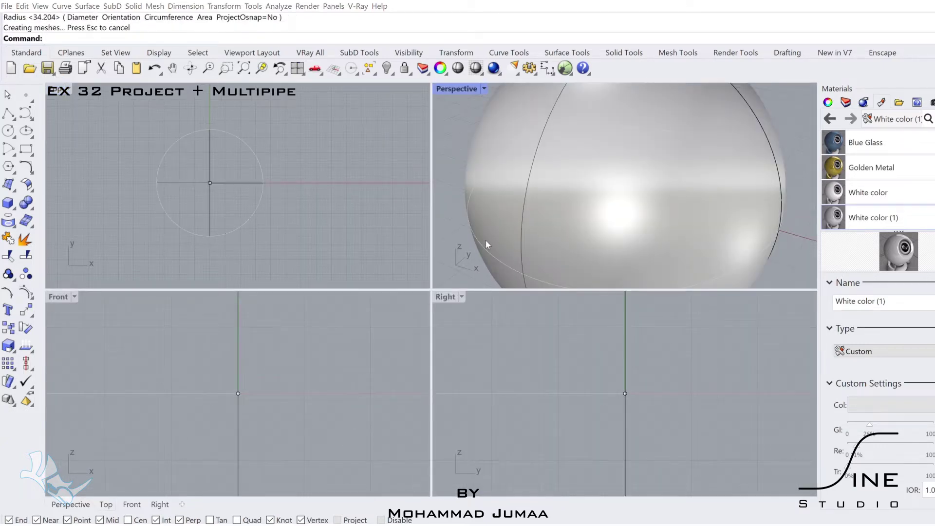
click(486, 241)
scroll(481, 241, down, 5)
double_click(447, 88)
scroll(426, 197, down, 4)
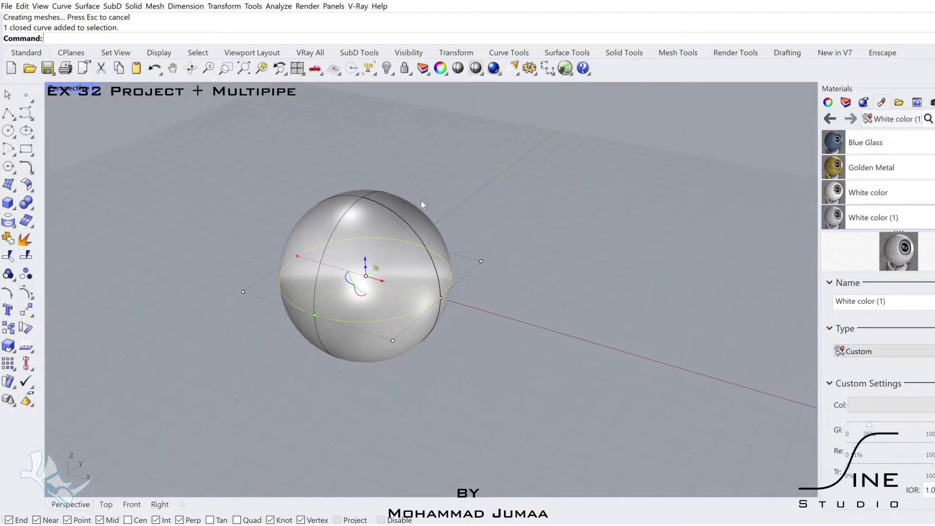
shift+click(393, 192)
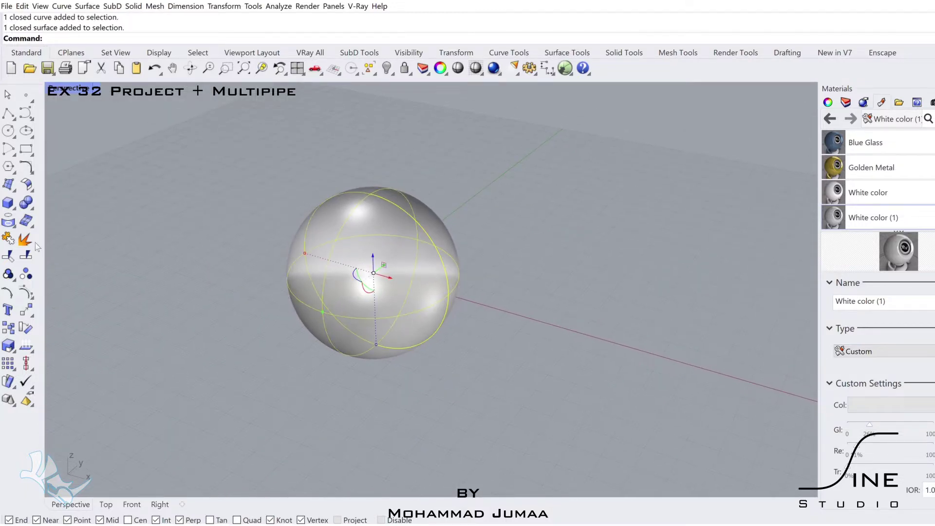
right_click(26, 256)
click(315, 302)
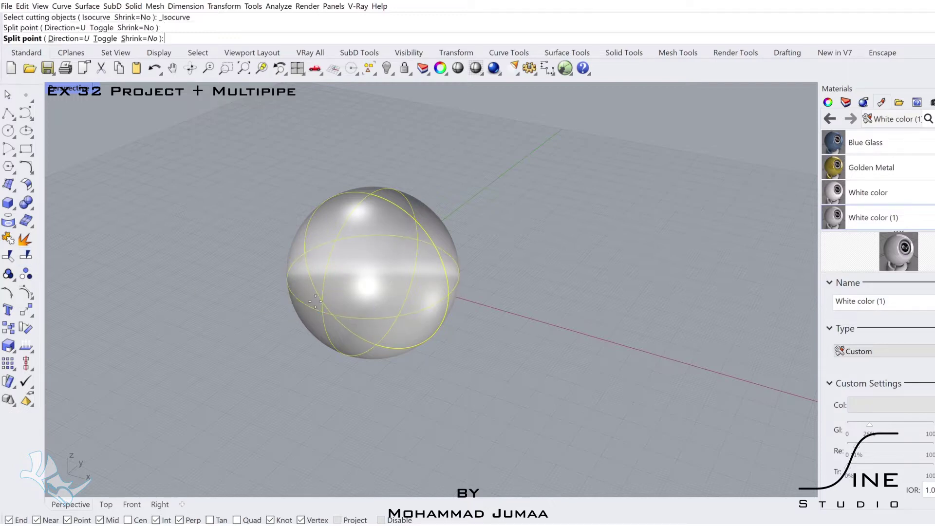
key(Return)
click(336, 329)
key(Delete)
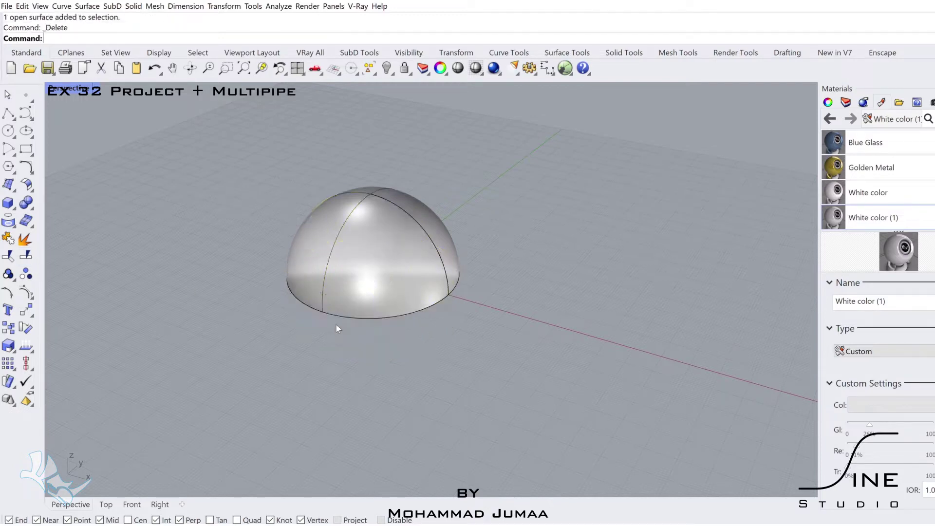
Step: Draw an inscribed six-sided polygon with a radius of 3.5 beyond the dome's upper side in the Top view
click(352, 288)
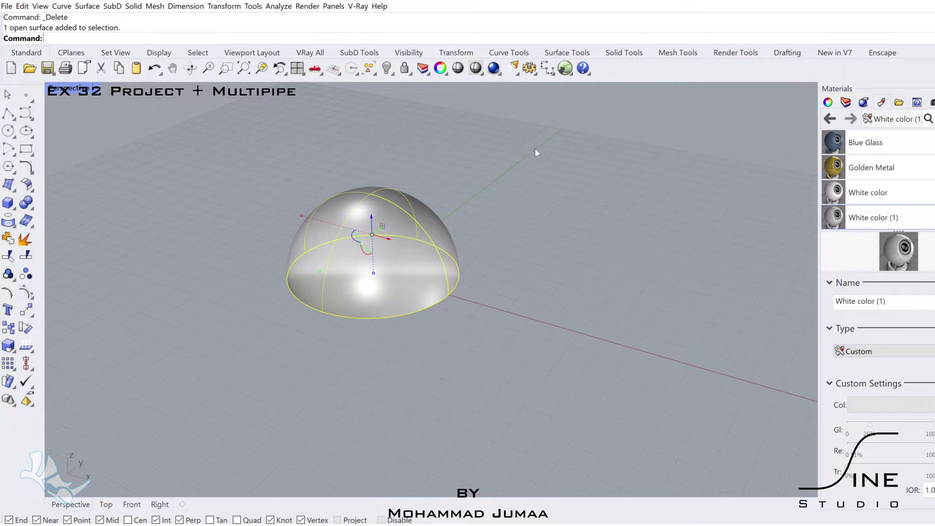
double_click(65, 86)
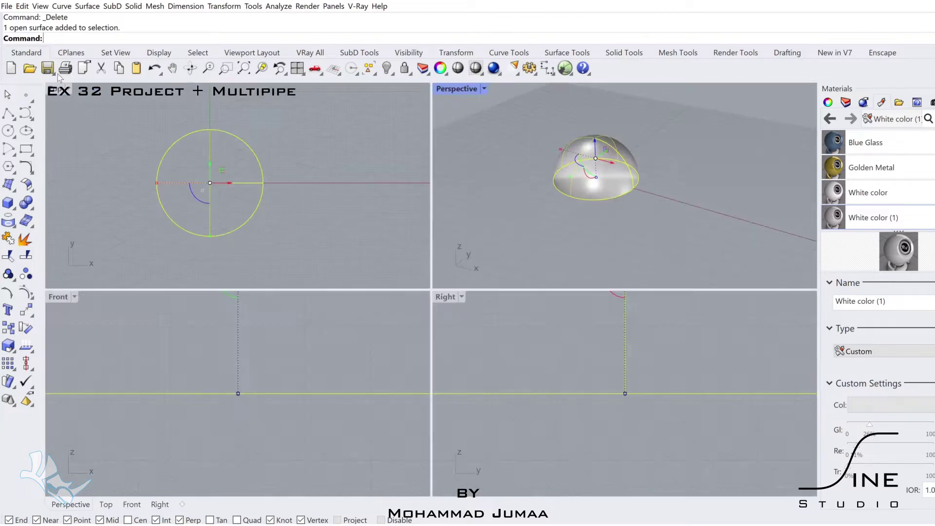
double_click(57, 88)
scroll(368, 291, down, 12)
right_drag(358, 199, 321, 271)
scroll(355, 255, up, 5)
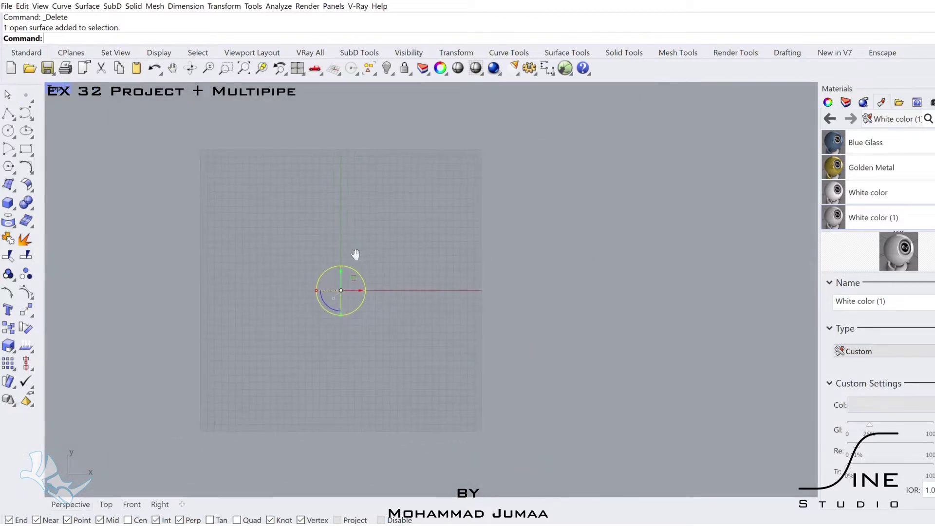
right_drag(364, 210, 363, 221)
key(Escape)
click(9, 166)
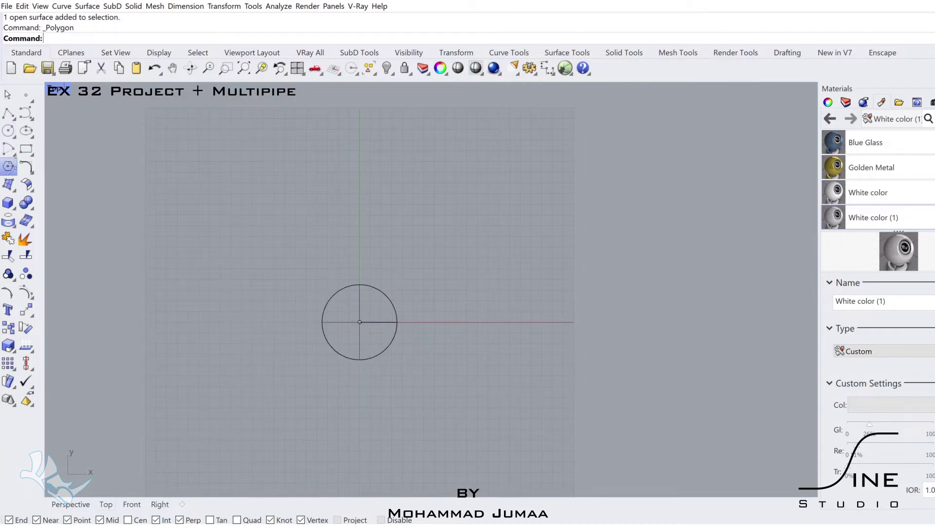
click(307, 160)
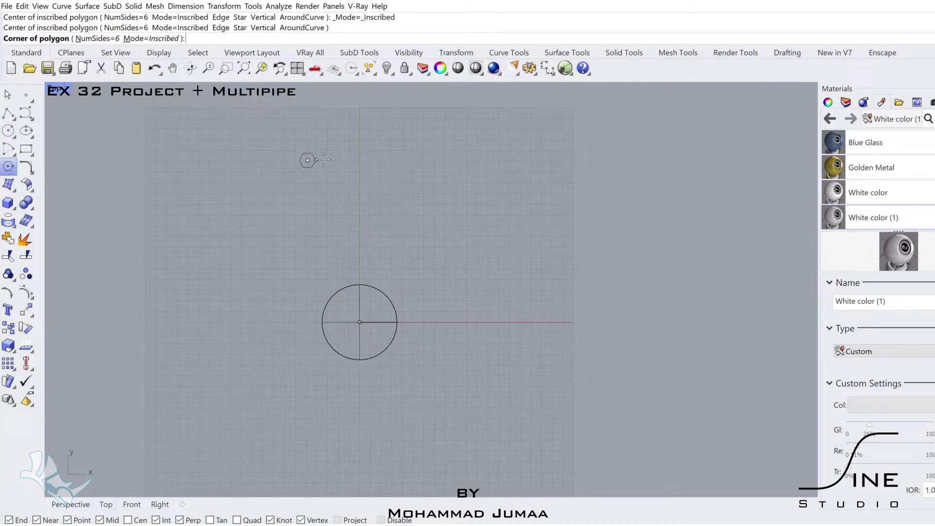
text(3.5)
key(Return)
Step: Move the hexagon closer to the Y axis and slightly nearer to the dome
scroll(312, 151, up, 3)
drag(309, 157, 363, 174)
scroll(350, 256, up, 3)
scroll(350, 250, down, 2)
scroll(358, 175, up, 4)
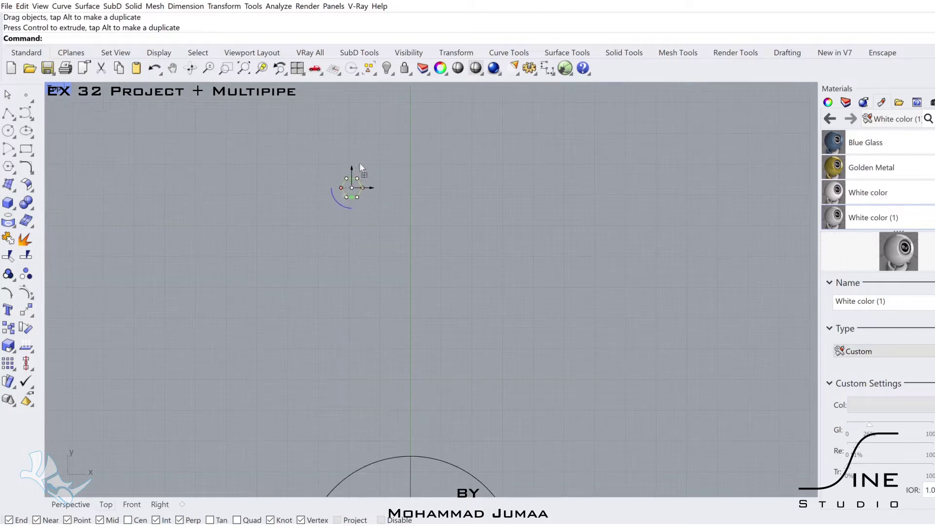
text(copy)
key(Return)
key(Escape)
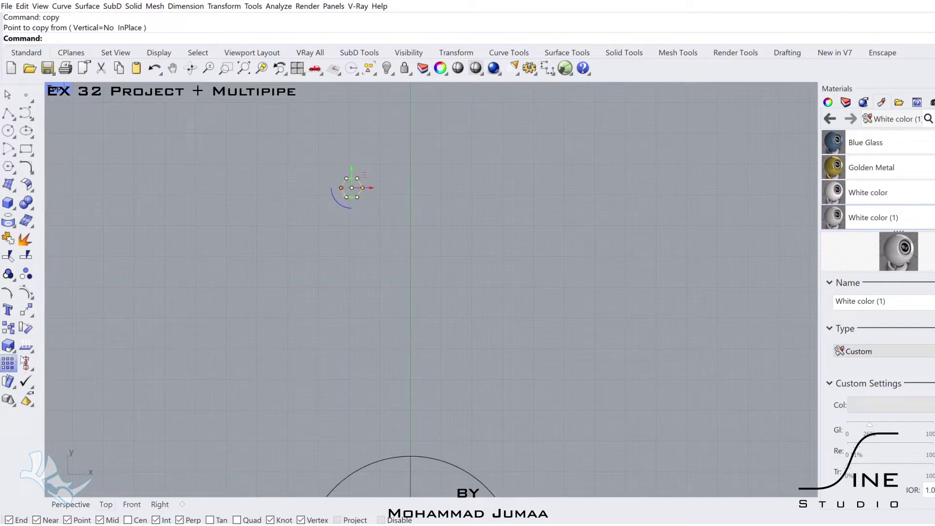
Step: Array the hexagon linearly into a vertical column of 15 items stacked edge to edge
click(120, 361)
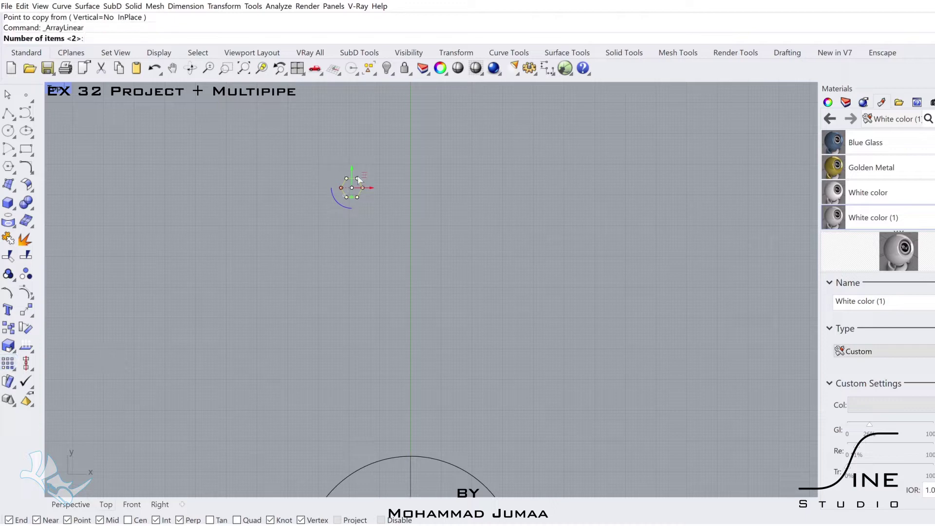
text(15)
key(Return)
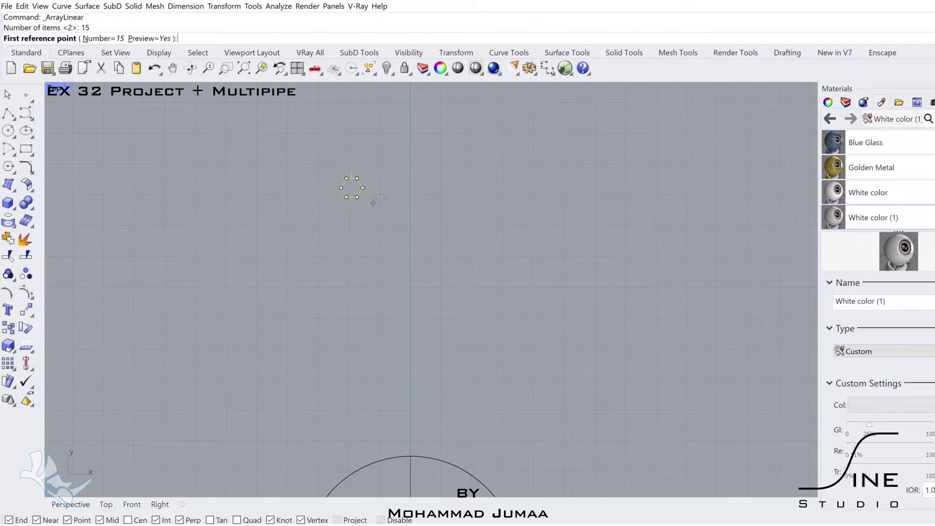
click(360, 202)
click(358, 180)
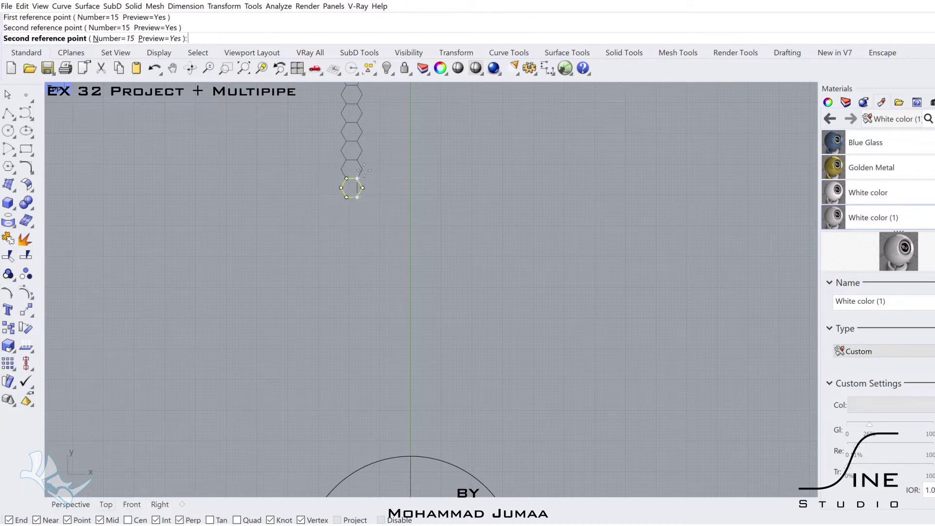
Step: Move the whole hexagon column slightly up and farther away from the Y axis
scroll(369, 238, down, 5)
scroll(369, 234, down, 2)
right_drag(369, 233, 354, 280)
scroll(355, 279, down, 2)
right_drag(331, 217, 312, 194)
click(312, 144)
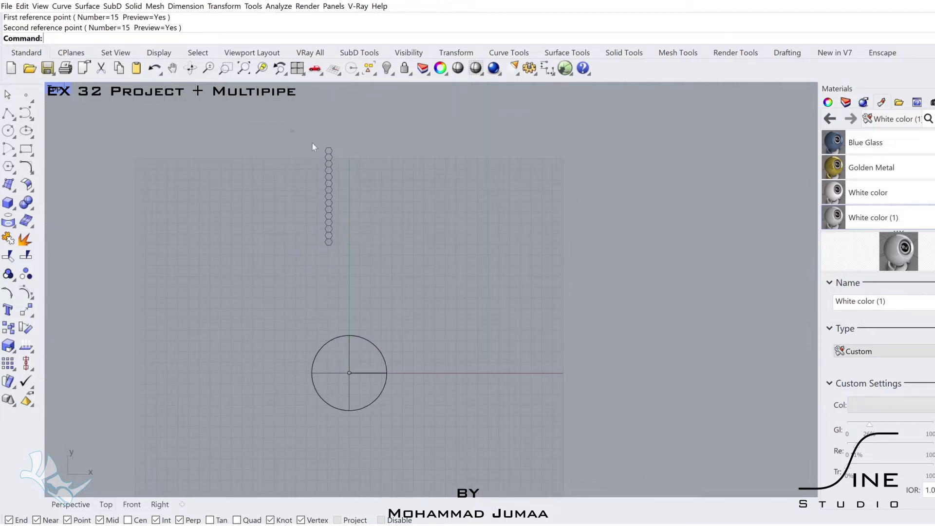
drag(312, 143, 343, 253)
mouse_move(346, 185)
mouse_down()
mouse_move(346, 360)
mouse_move(332, 174)
mouse_up()
Step: Copy the hexagon column once to its right, snapping the copy's corners so that both columns interlock
scroll(320, 128, up, 8)
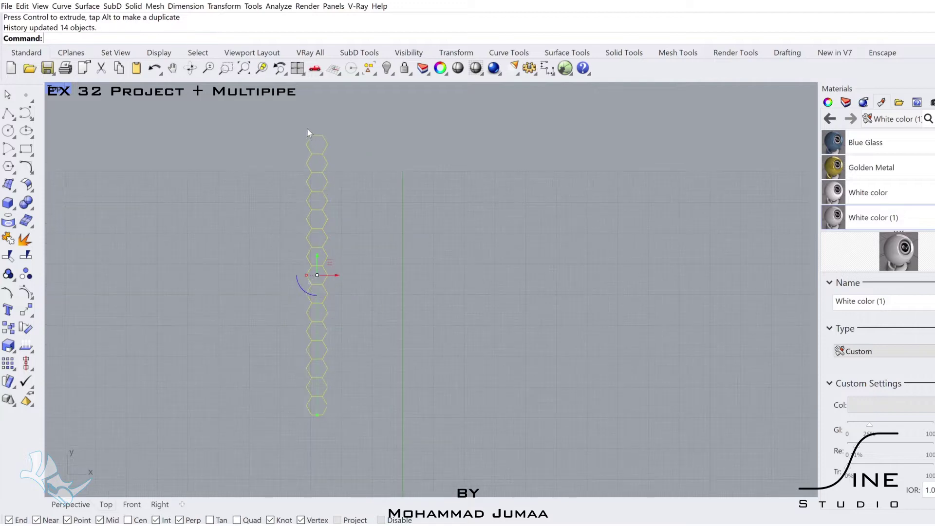
text(copy)
key(Return)
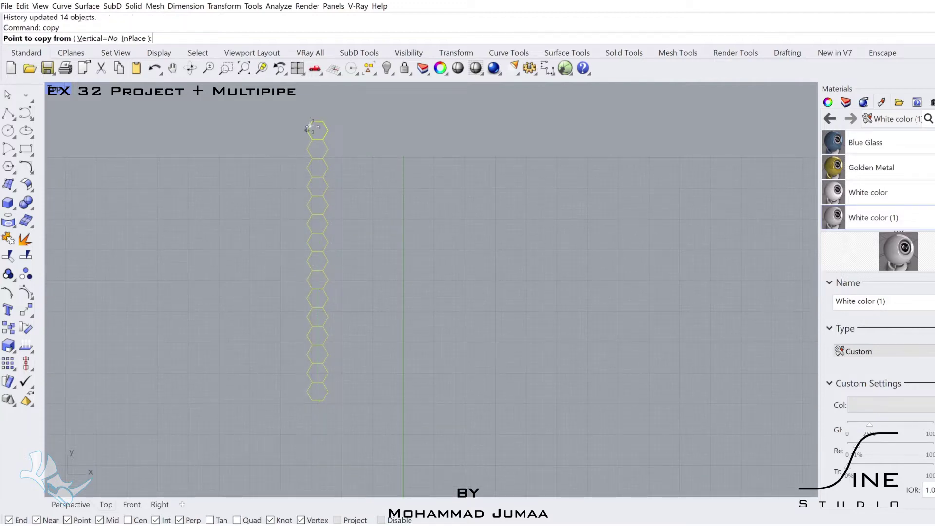
click(307, 130)
click(323, 140)
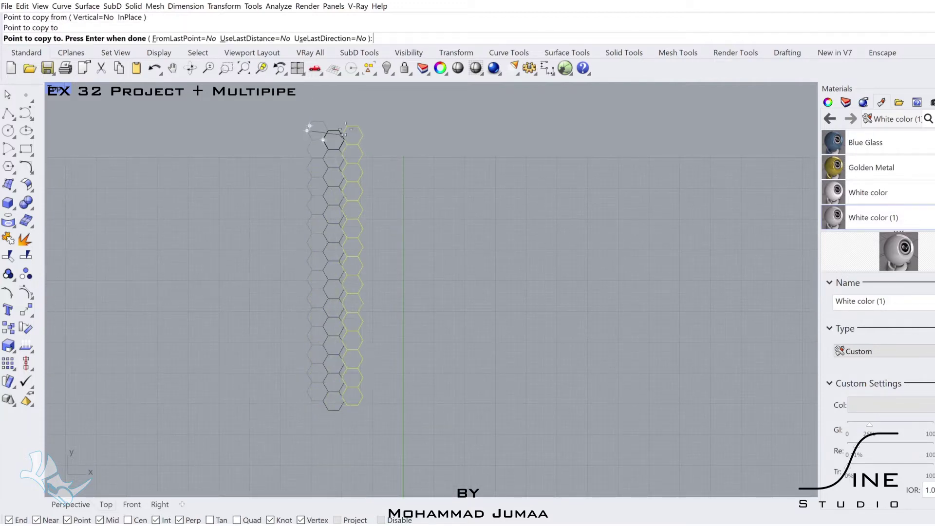
key(Return)
Step: Array both interlocked columns linearly along X with 15 items, spaced to form a continuous honeycomb grid
drag(361, 109, 268, 418)
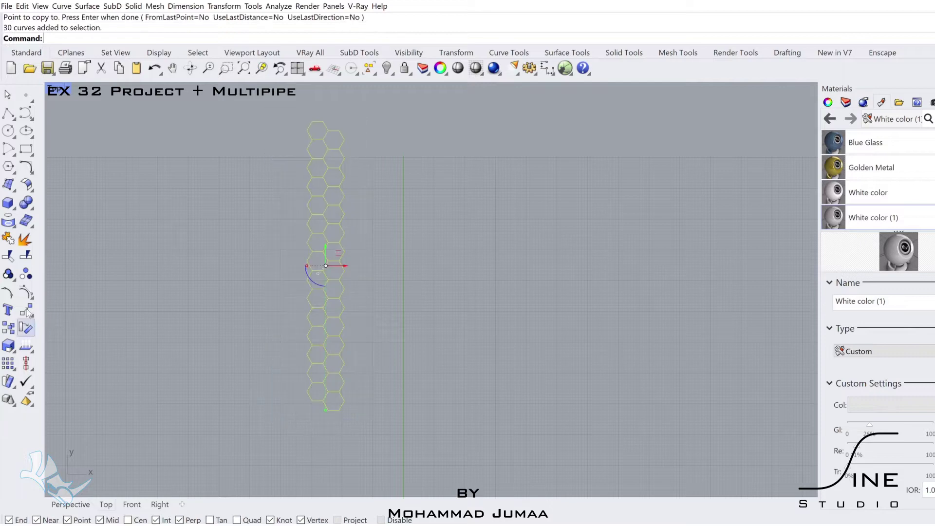
click(8, 364)
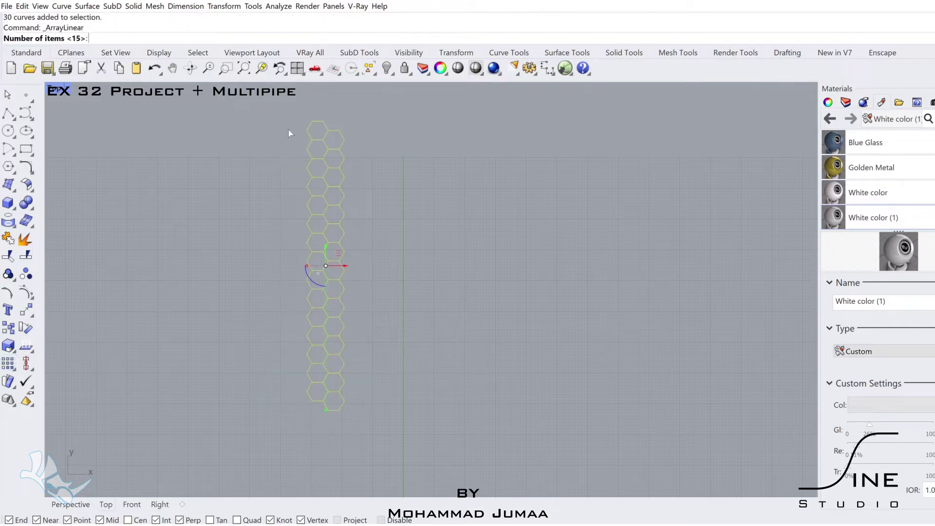
key(Return)
click(307, 150)
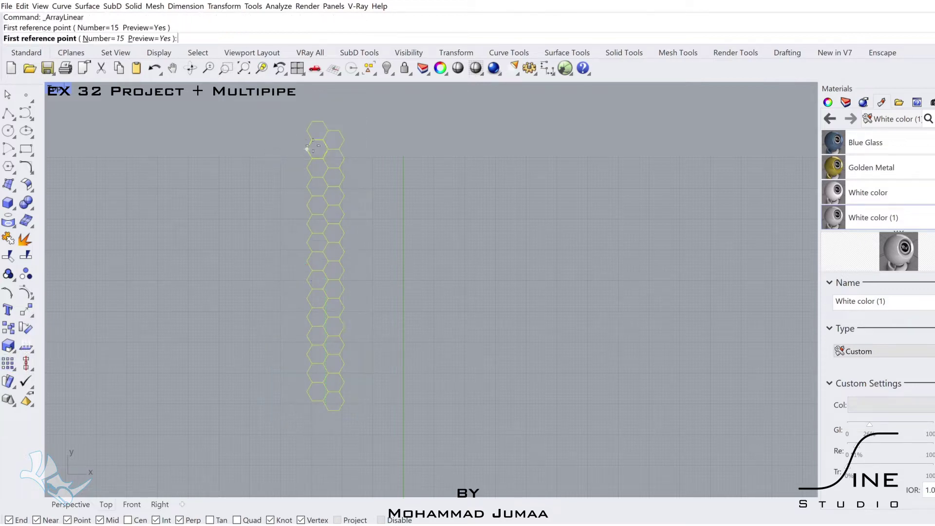
click(340, 149)
scroll(399, 187, down, 4)
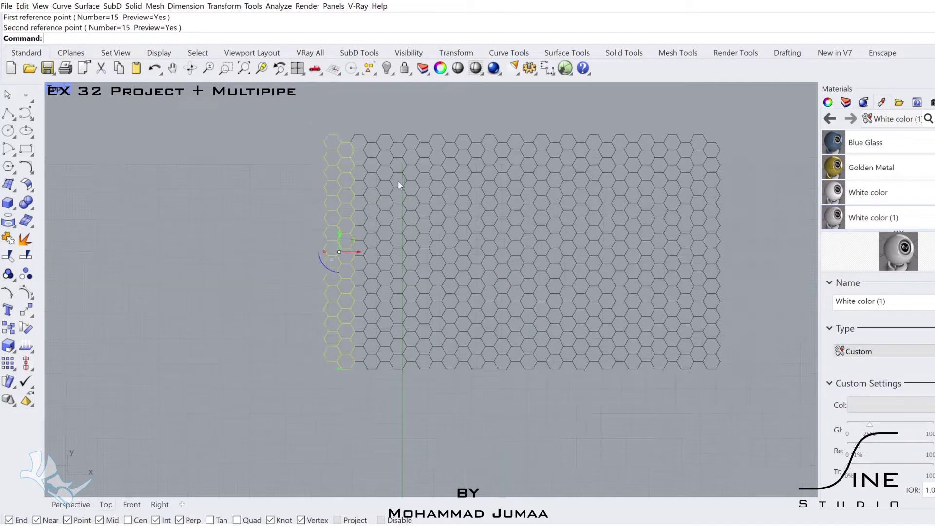
Step: Delete the thirteen rightmost columns of the honeycomb grid
right_drag(404, 194, 325, 182)
drag(634, 115, 446, 366)
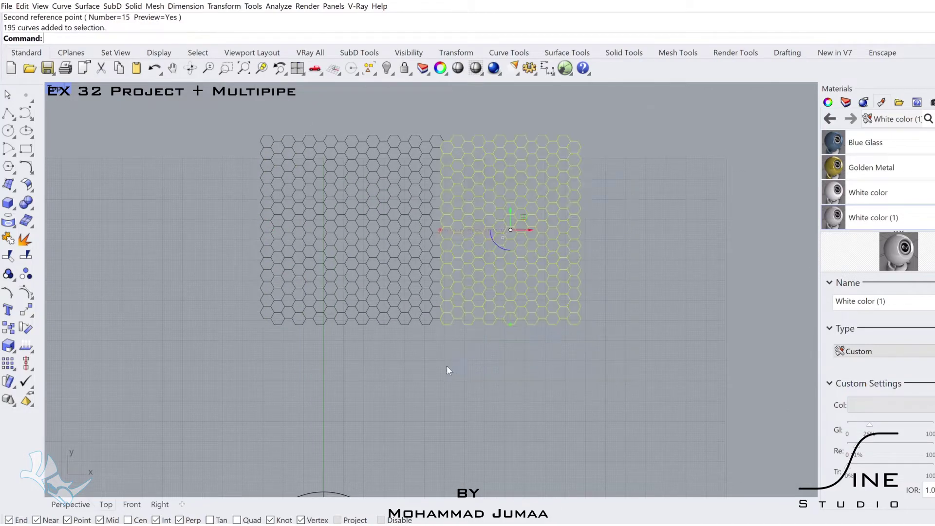
right_drag(447, 366, 459, 308)
scroll(462, 313, down, 2)
key(Delete)
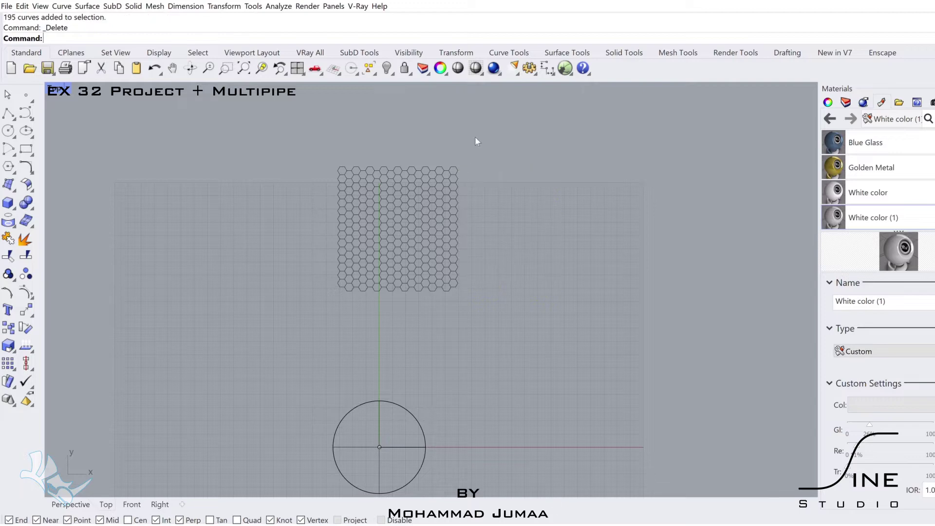
Step: Move the remaining honeycomb grid down closer to the dome and group all its hexagons
drag(475, 136, 332, 312)
drag(410, 209, 396, 279)
scroll(364, 299, up, 2)
scroll(365, 300, up, 4)
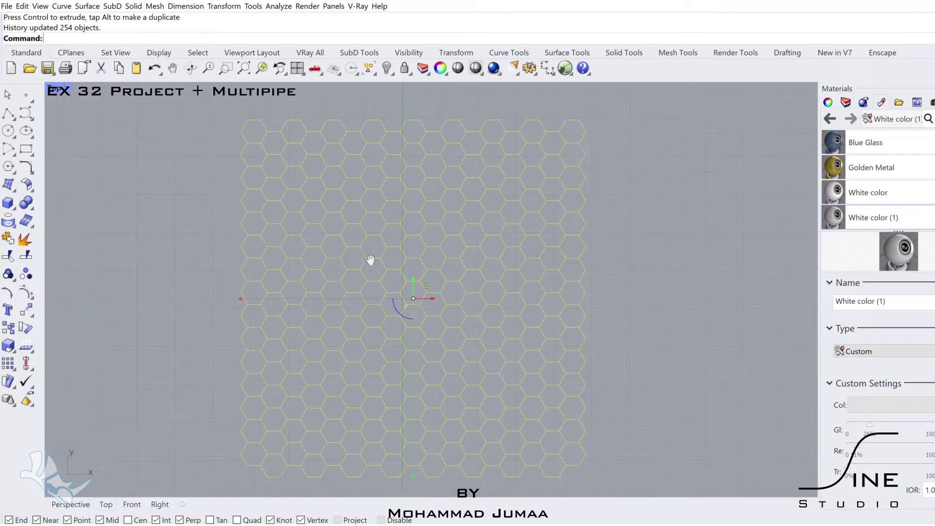
scroll(311, 242, down, 5)
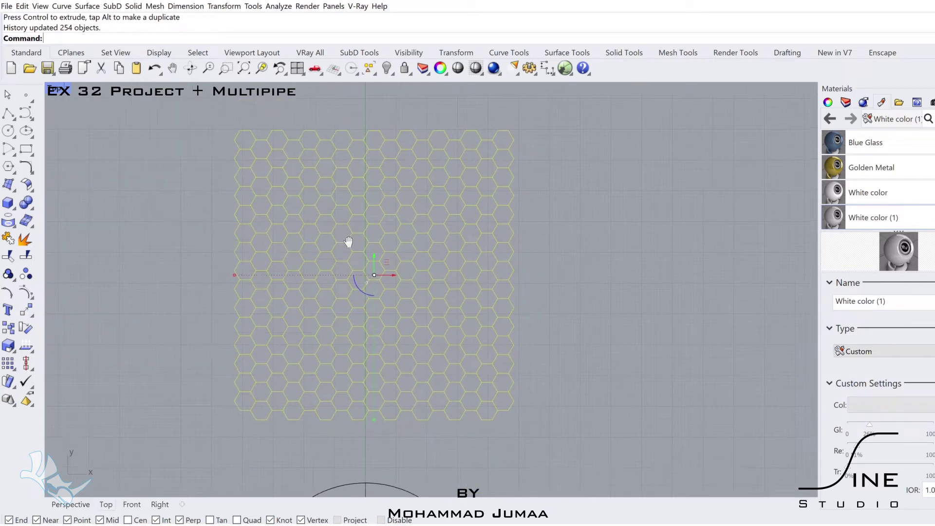
right_drag(335, 227, 336, 219)
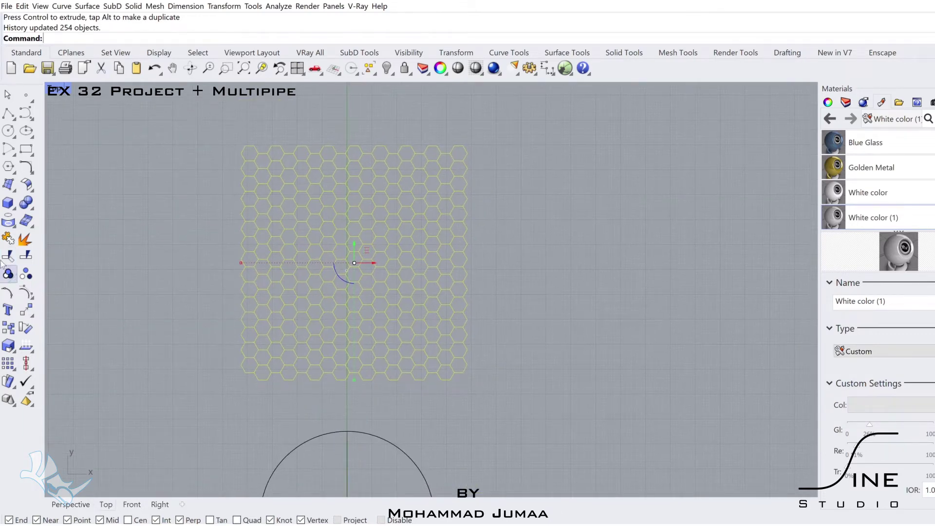
click(8, 274)
click(89, 183)
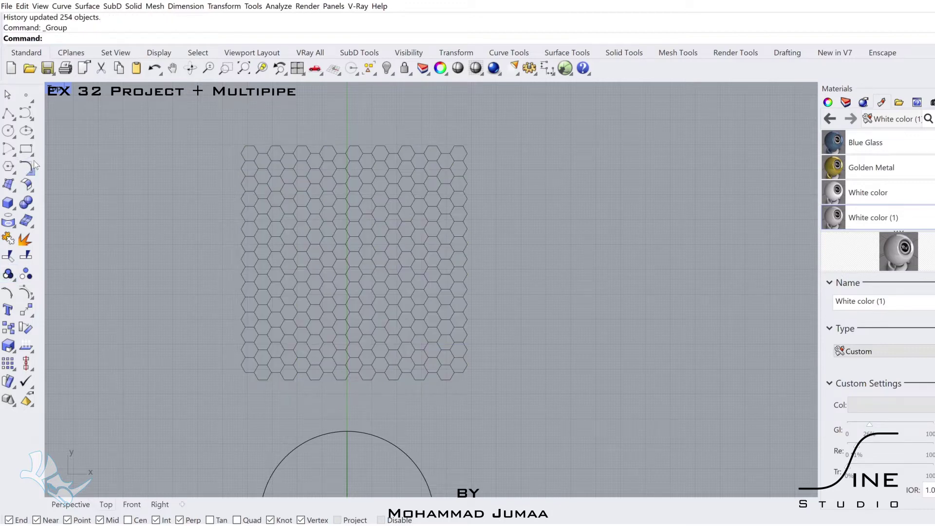
Step: Offset all honeycomb hexagons inward once at a distance of 1 with sharp corners
drag(507, 119, 198, 382)
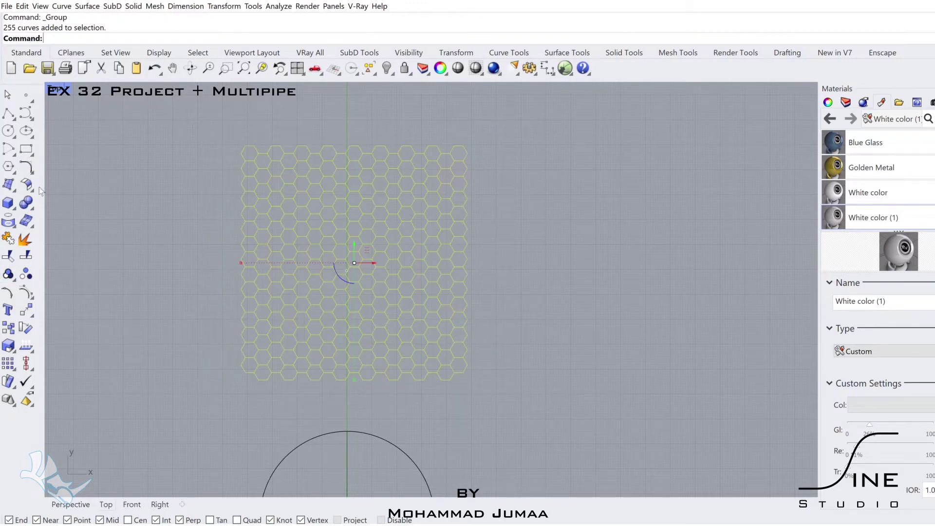
click(168, 217)
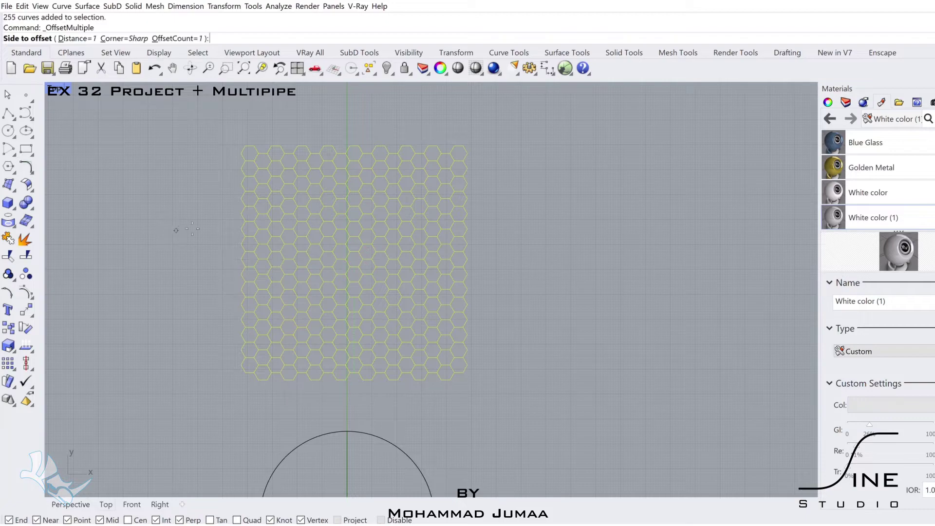
click(295, 308)
scroll(306, 306, up, 5)
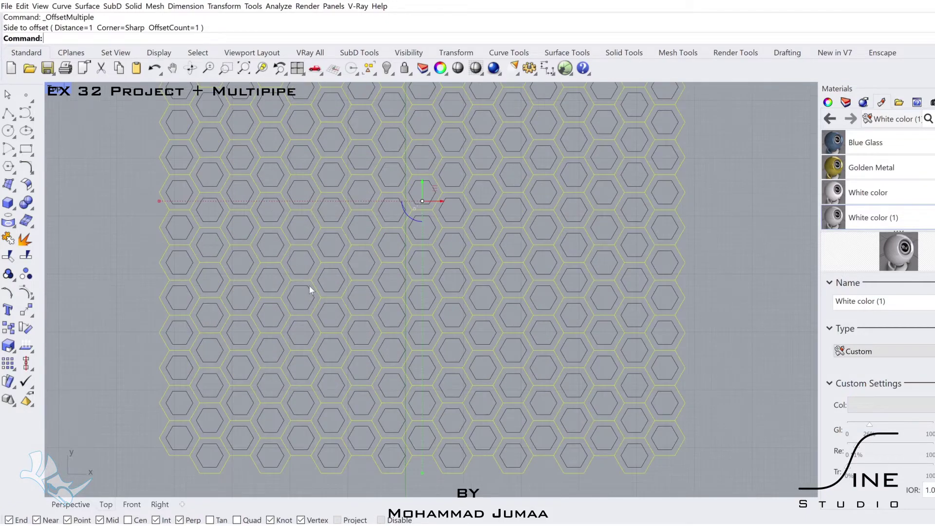
right_drag(311, 300, 301, 310)
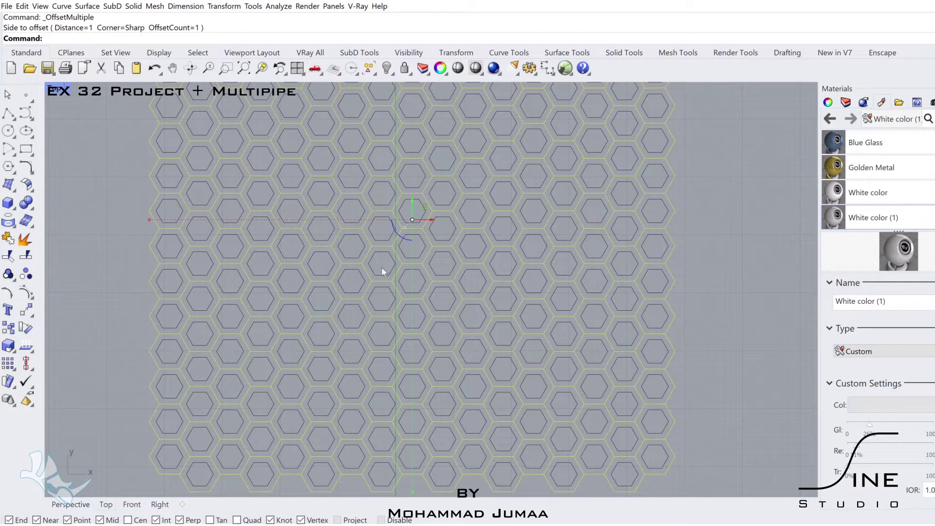
scroll(371, 282, down, 3)
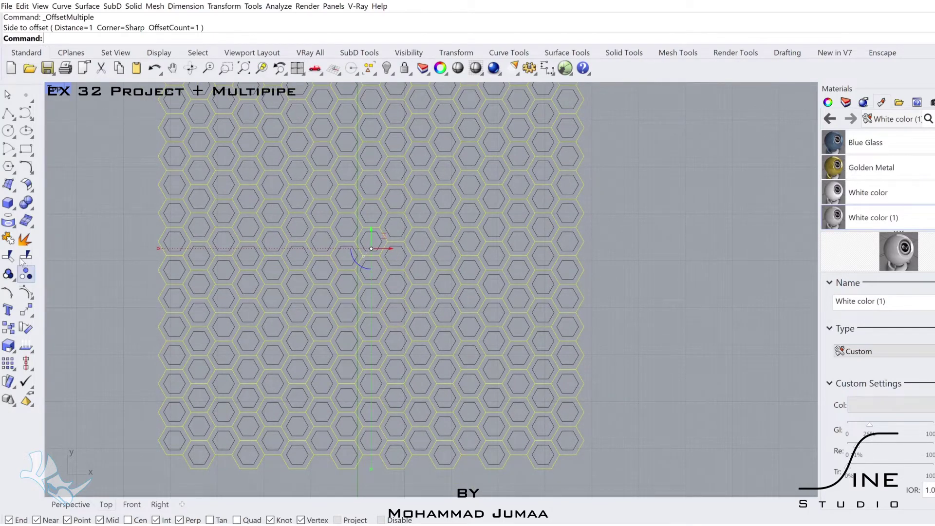
scroll(244, 292, down, 3)
click(171, 259)
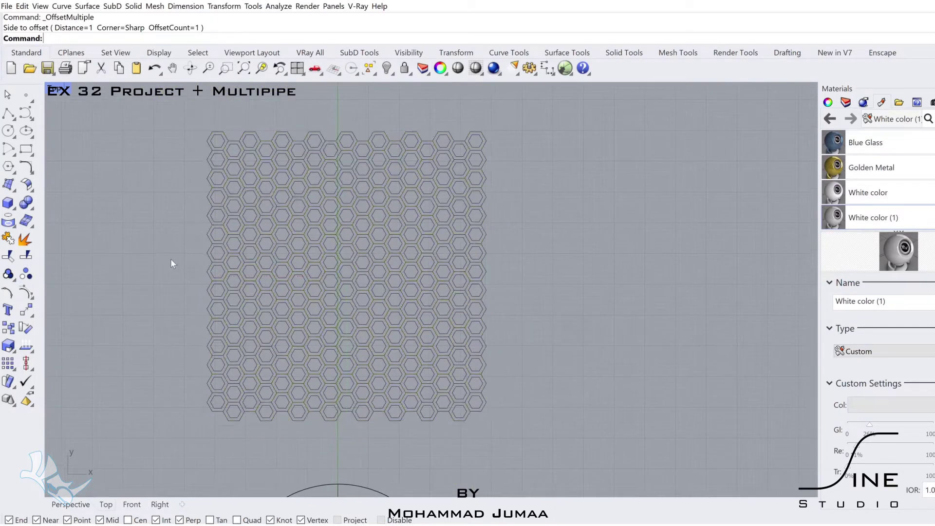
Step: Select only the newly offset inner hexagons and ungroup them into individual curves
click(198, 52)
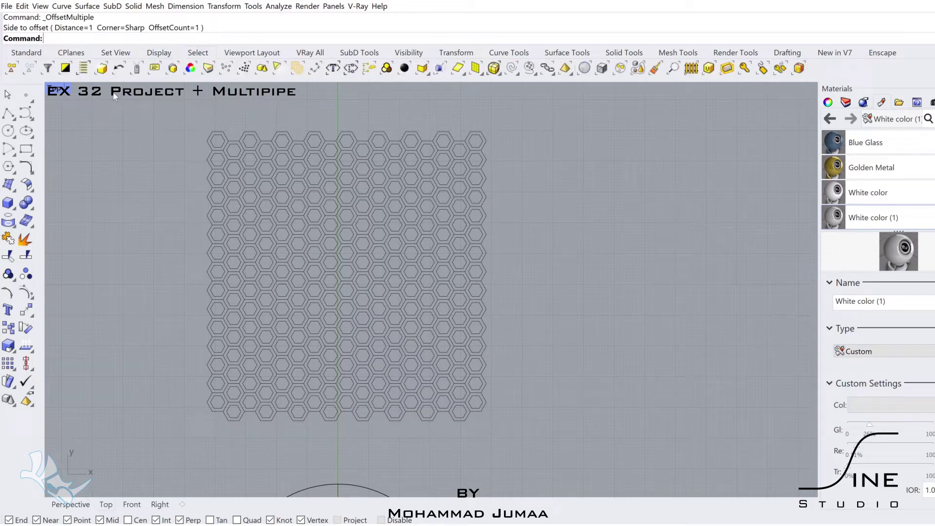
click(101, 67)
click(8, 274)
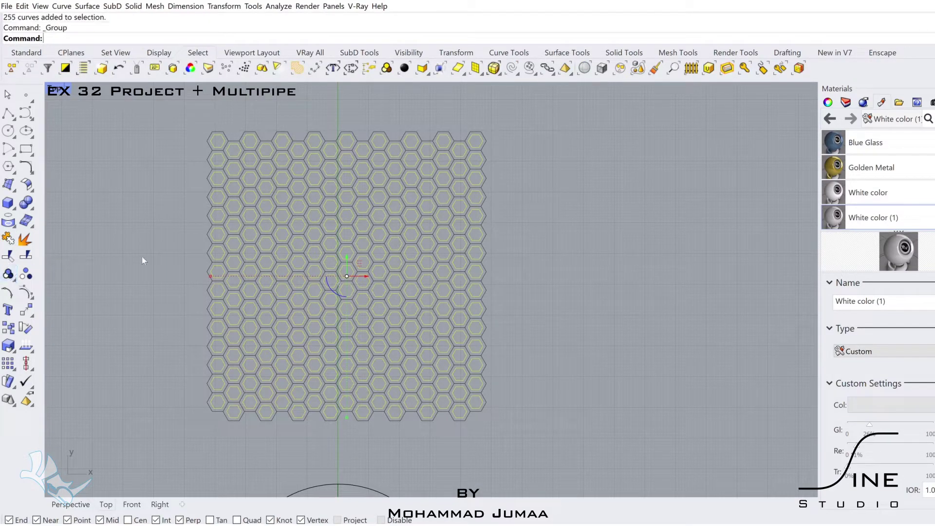
scroll(318, 274, up, 2)
right_drag(356, 284, 317, 284)
click(33, 263)
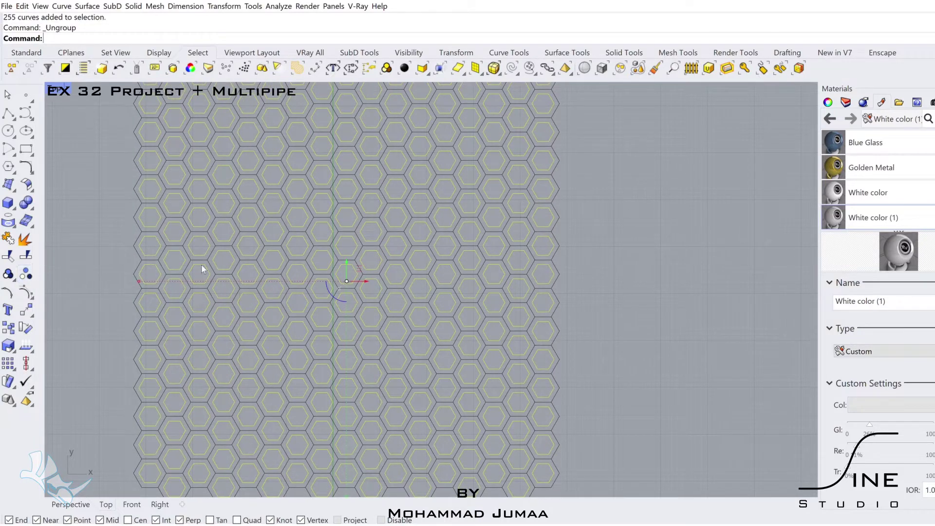
Step: Delete nine inner hexagons scattered around the middle of the honeycomb grid
click(253, 259)
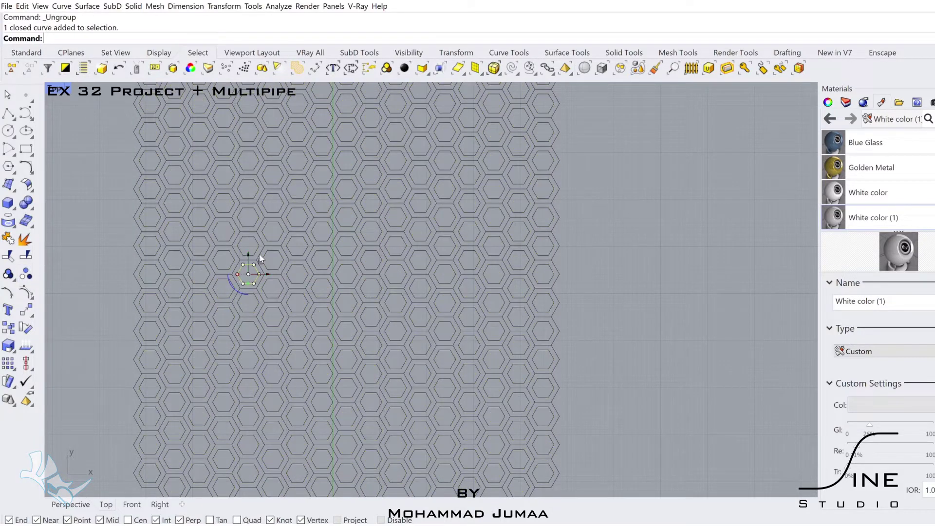
click(343, 272)
shift+click(308, 247)
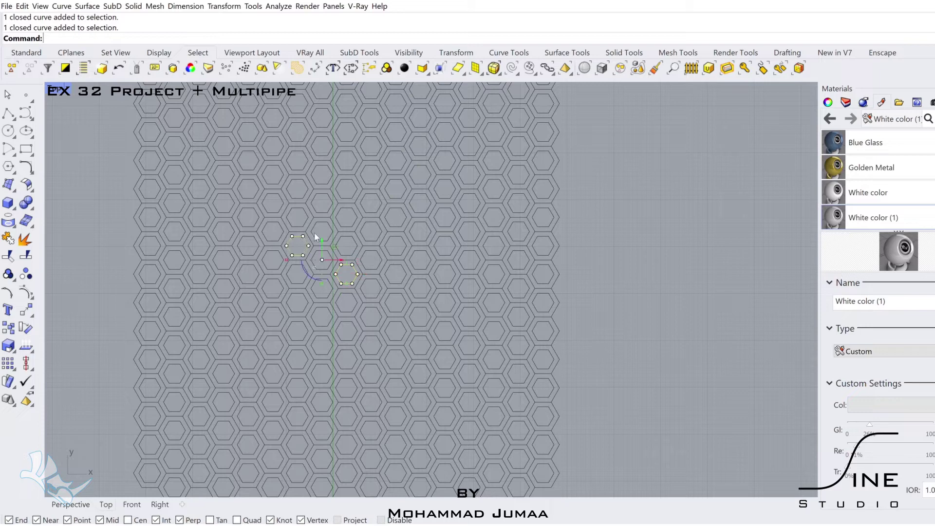
shift+click(373, 197)
shift+click(397, 302)
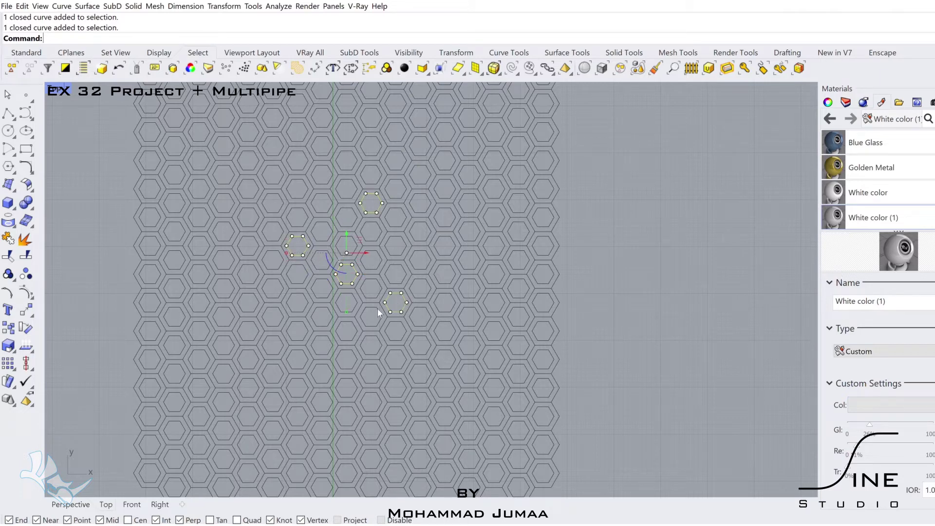
shift+click(305, 350)
shift+click(259, 321)
shift+click(448, 216)
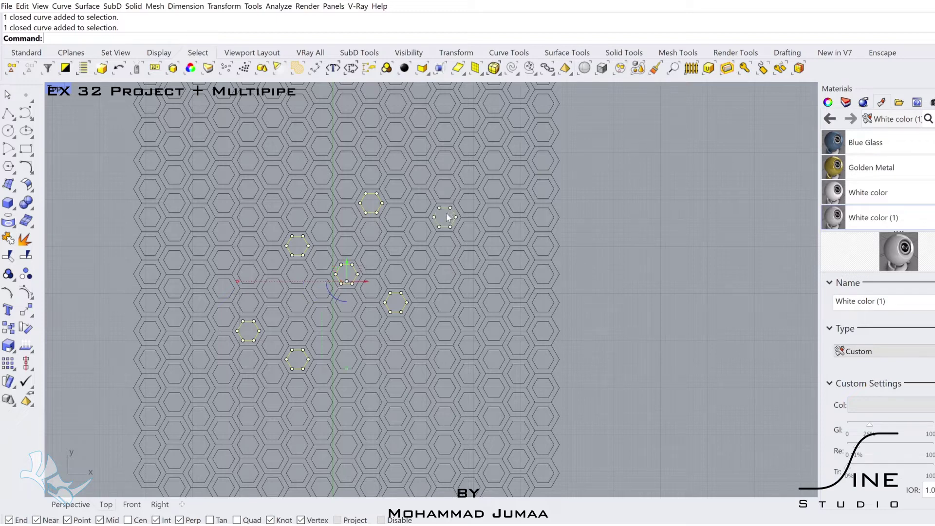
shift+click(303, 176)
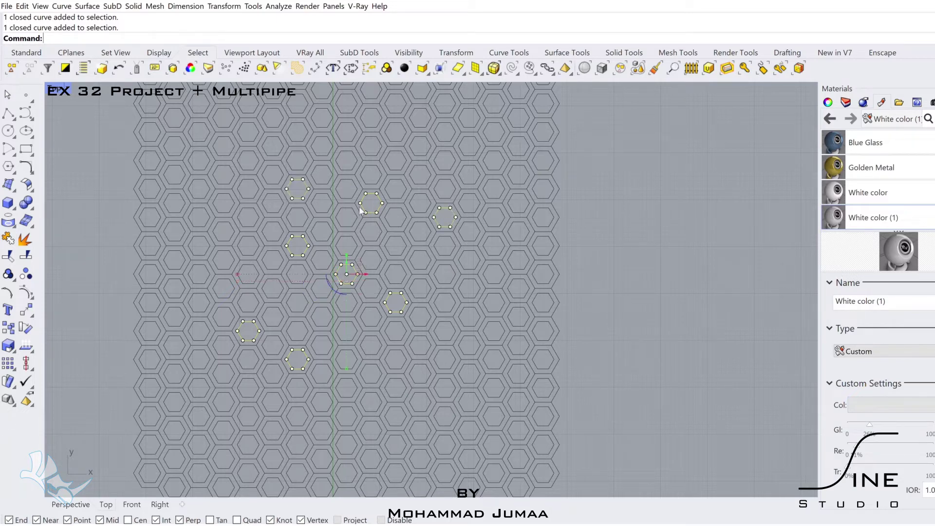
ctrl+click(444, 302)
shift+click(404, 350)
scroll(401, 354, down, 2)
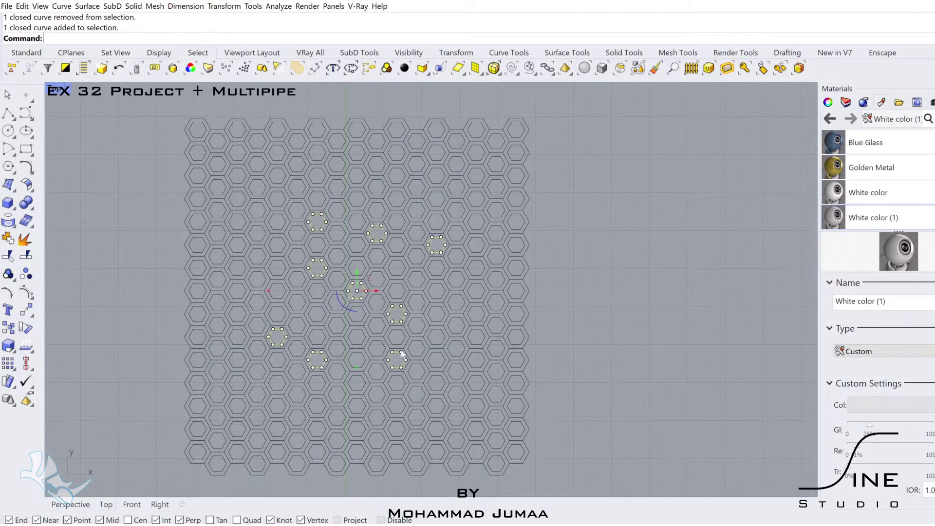
key(Delete)
Step: Delete one more inner hexagon just right of the Y axis, in the upper middle of the grid
right_drag(411, 321, 427, 305)
scroll(359, 271, up, 2)
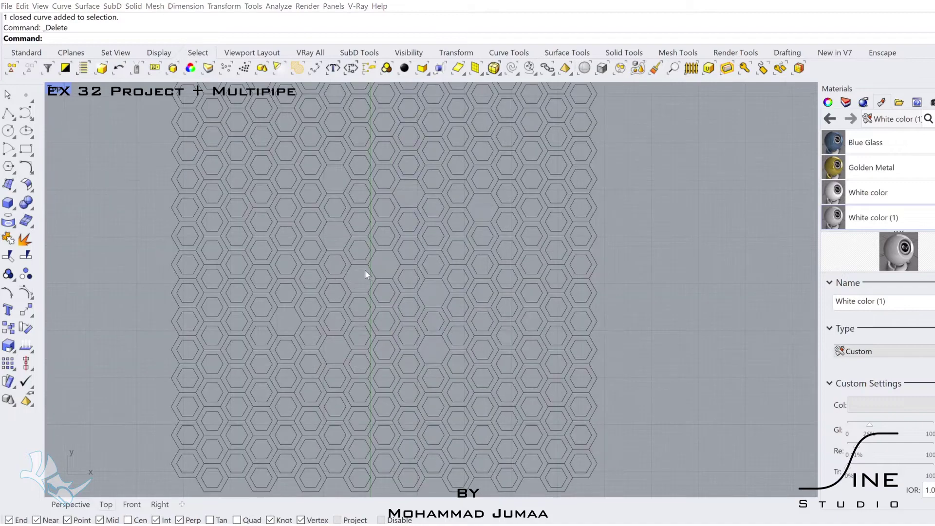
scroll(364, 271, up, 2)
click(358, 273)
scroll(358, 273, down, 5)
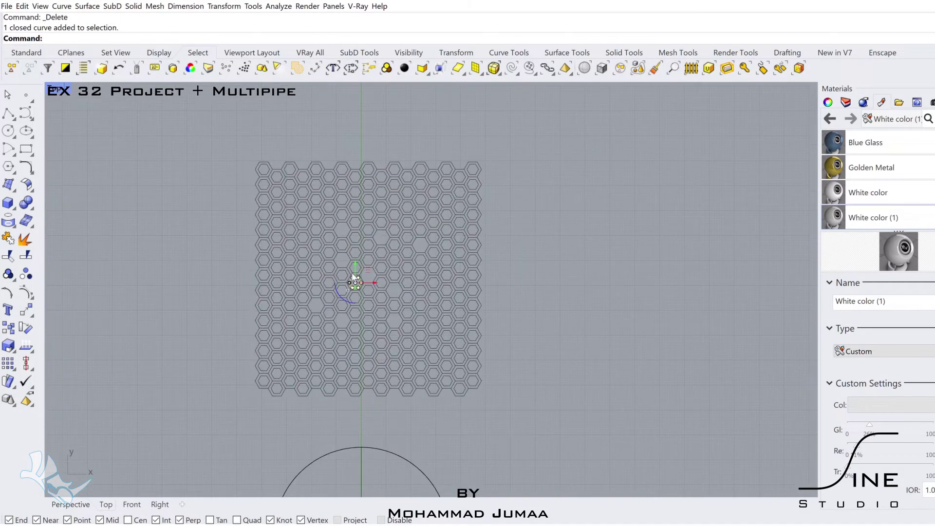
right_drag(234, 227, 295, 255)
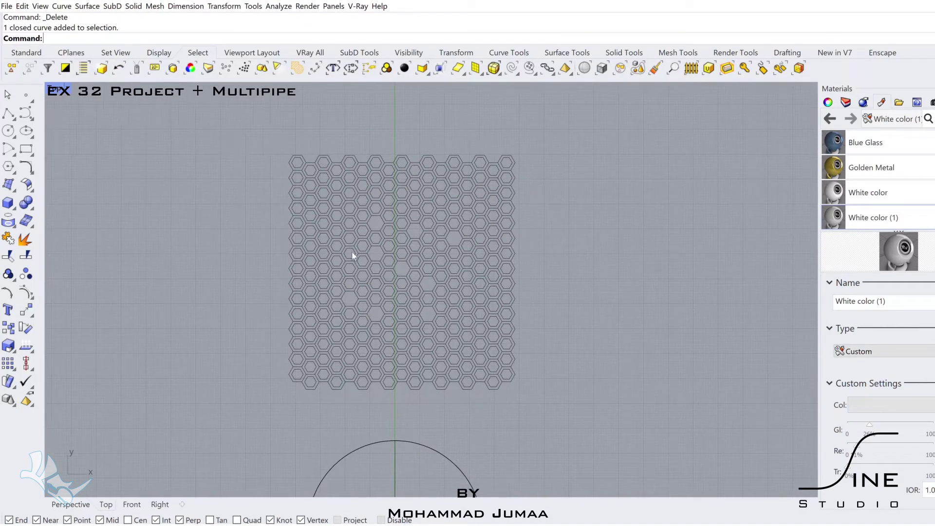
scroll(408, 265, up, 1)
scroll(422, 249, up, 2)
scroll(401, 179, up, 3)
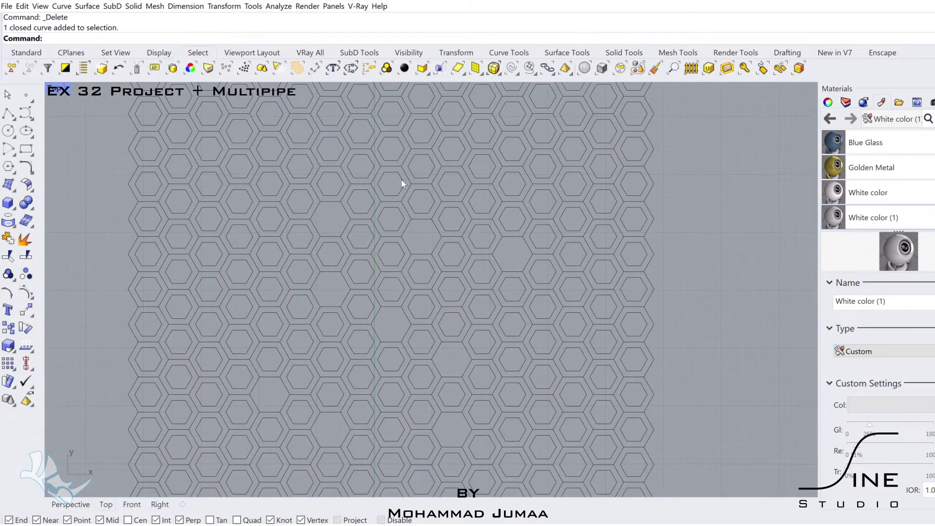
click(396, 182)
scroll(390, 195, down, 3)
key(Delete)
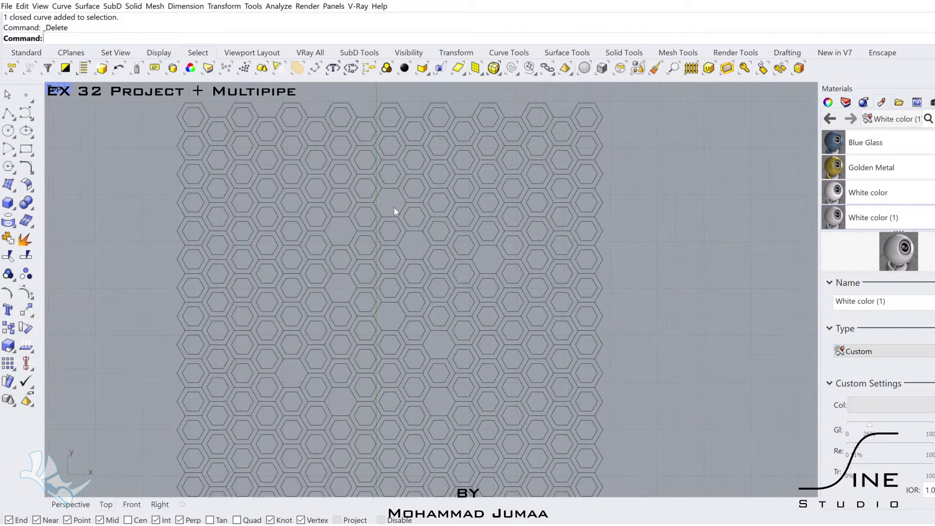
Step: Scale down the inner hexagon just left of the Y axis near the grid's centre, keeping it centred in its cell
scroll(405, 233, down, 2)
scroll(384, 249, up, 2)
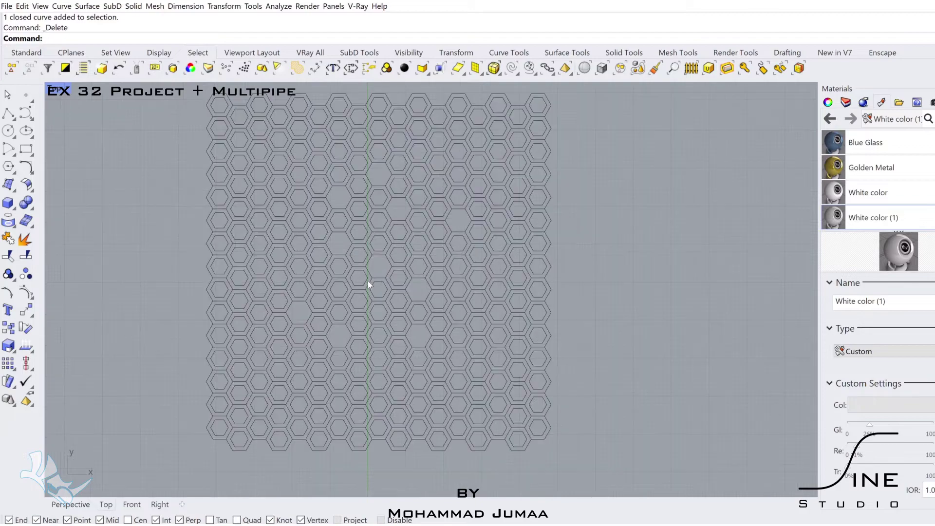
scroll(370, 285, up, 2)
click(355, 279)
scroll(354, 281, up, 2)
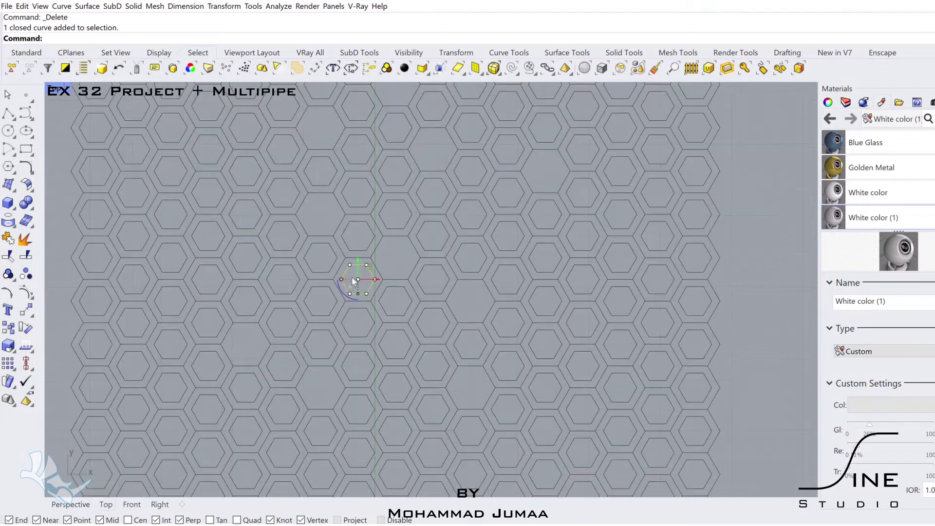
scroll(343, 271, up, 1)
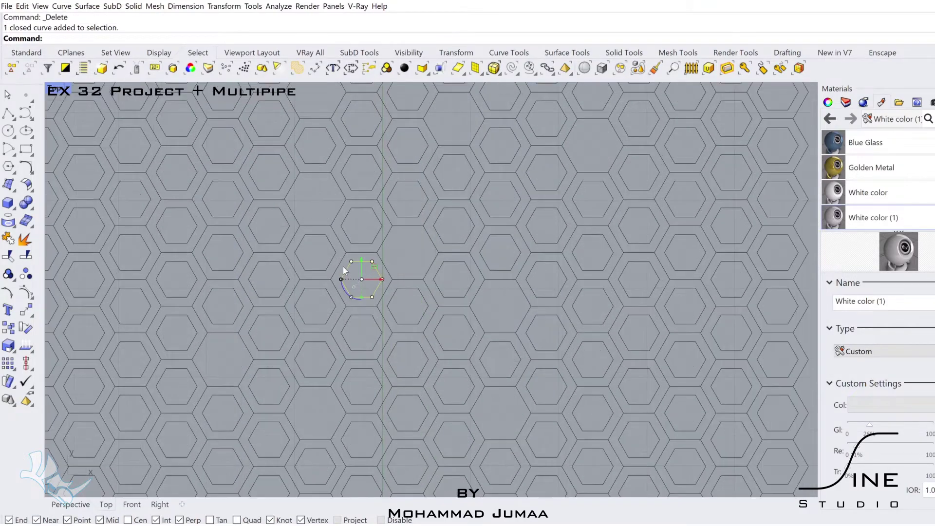
drag(344, 267, 344, 268)
scroll(303, 261, down, 2)
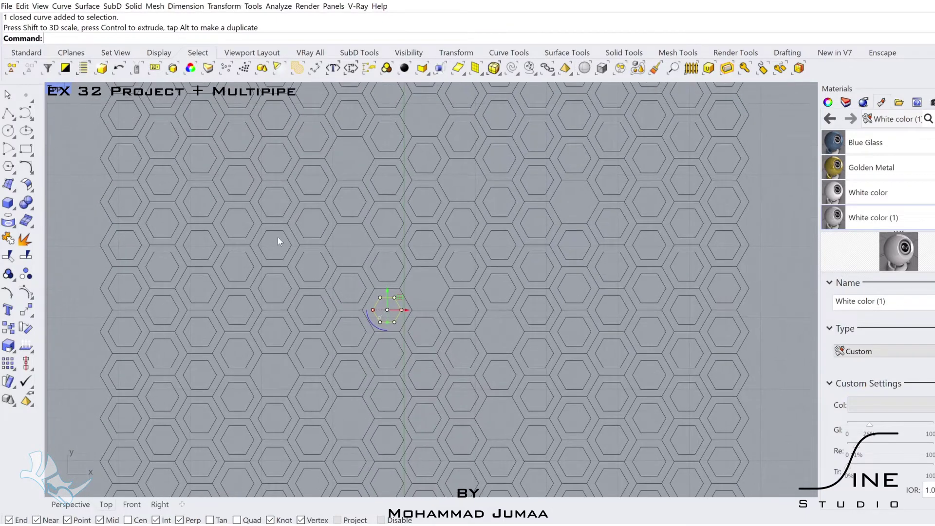
key(Escape)
Step: Scale down three more inner hexagons in place, one well left of the Y axis and two in one column right of it
click(281, 242)
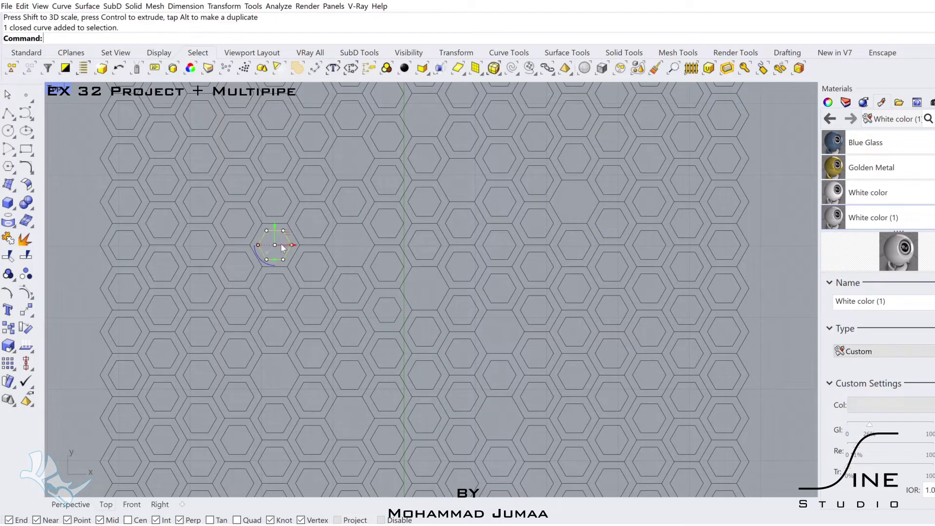
drag(261, 235, 262, 238)
click(510, 284)
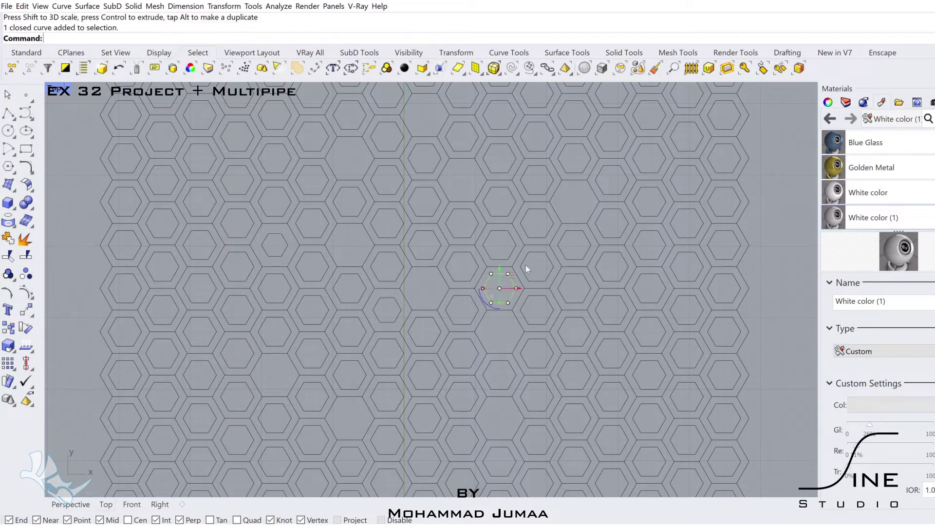
click(487, 213)
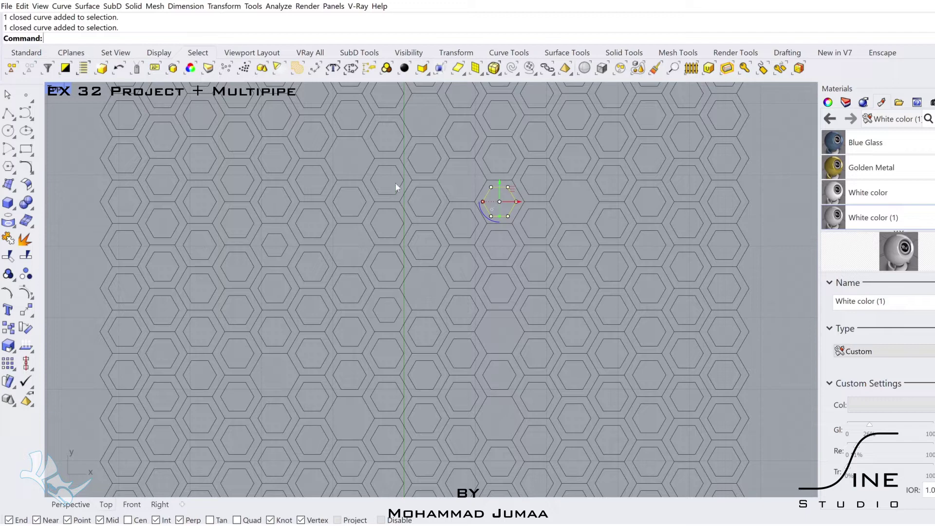
drag(484, 191, 485, 194)
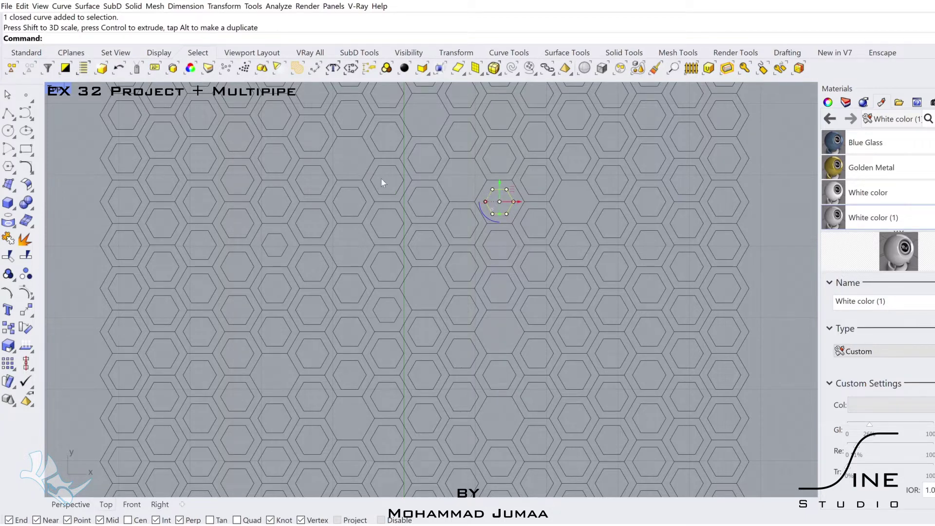
click(507, 287)
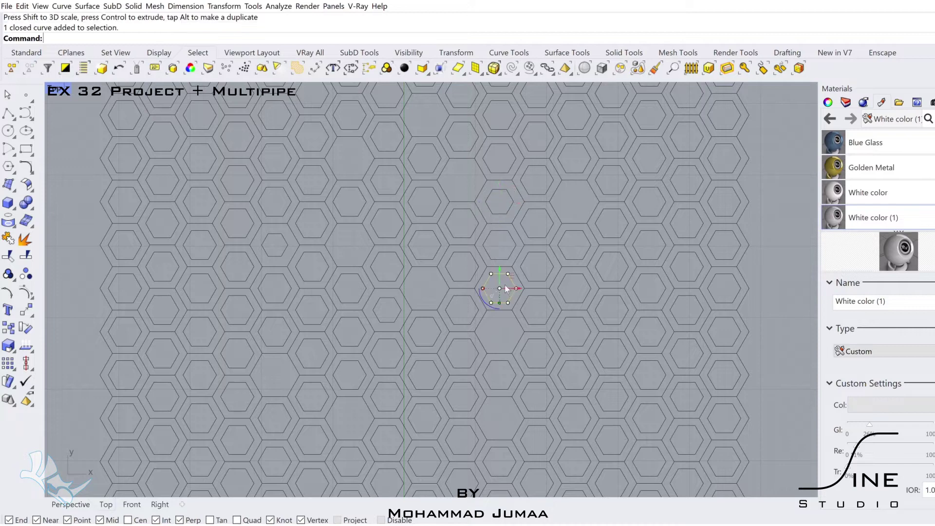
drag(482, 281, 486, 279)
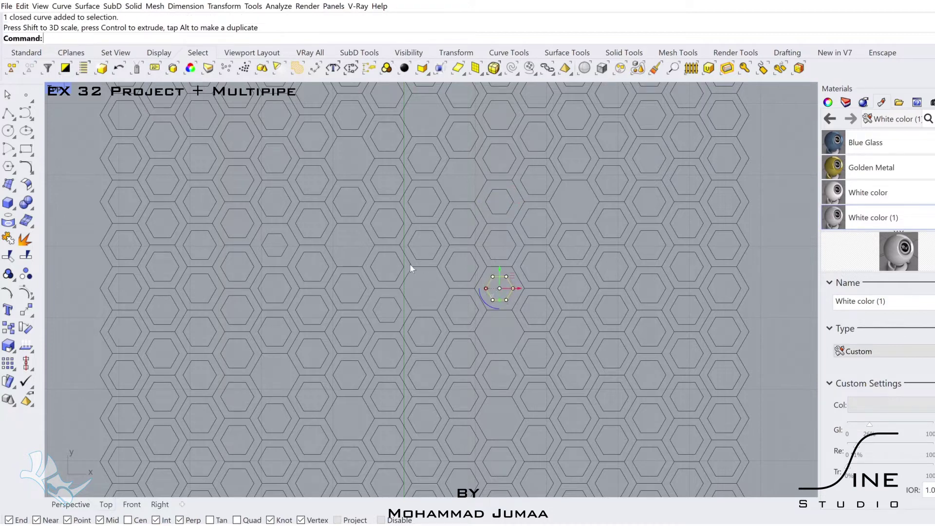
Step: Shrink two further inner hexagons in place, one two cells above the first reduced hexagon and one diagonally below-left of it
click(388, 227)
drag(373, 215, 374, 215)
click(393, 265)
click(383, 217)
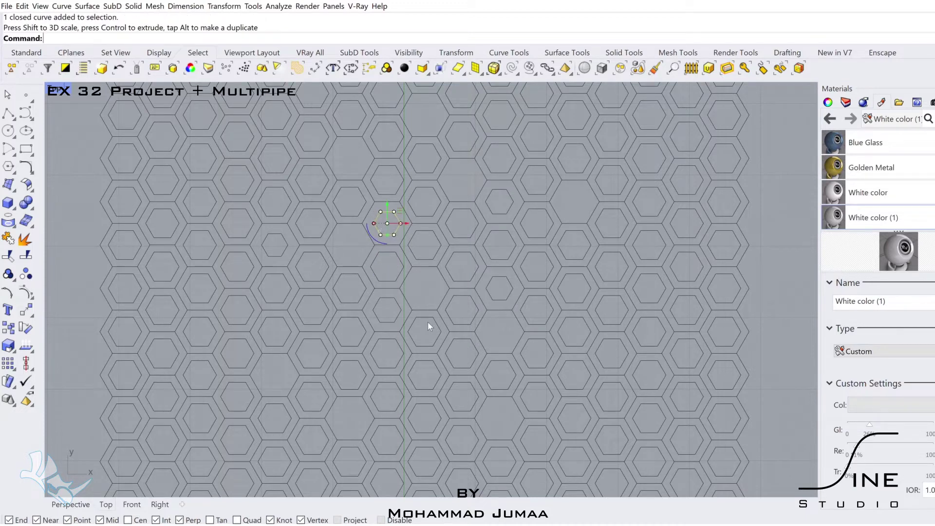
scroll(428, 323, down, 3)
click(413, 268)
right_drag(409, 271, 400, 242)
scroll(407, 253, up, 3)
click(388, 257)
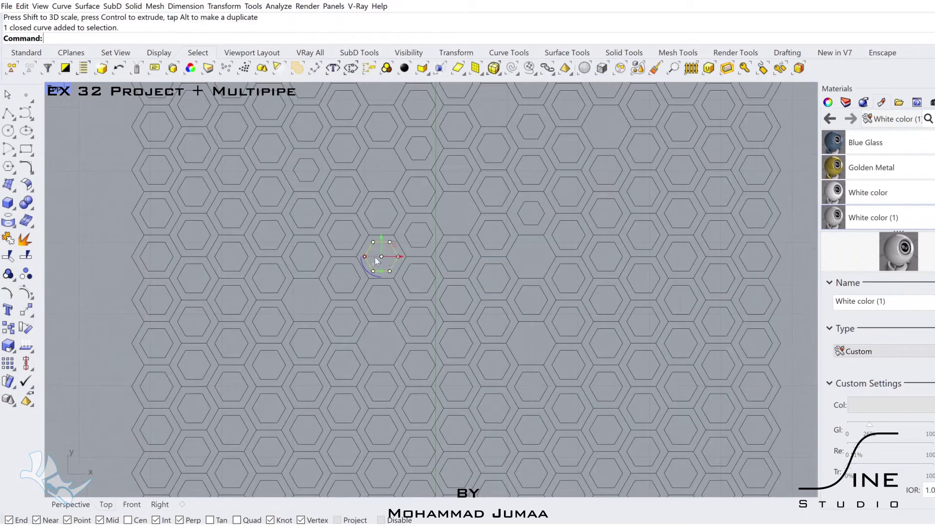
shift+drag(365, 256, 370, 251)
scroll(384, 303, down, 5)
click(394, 305)
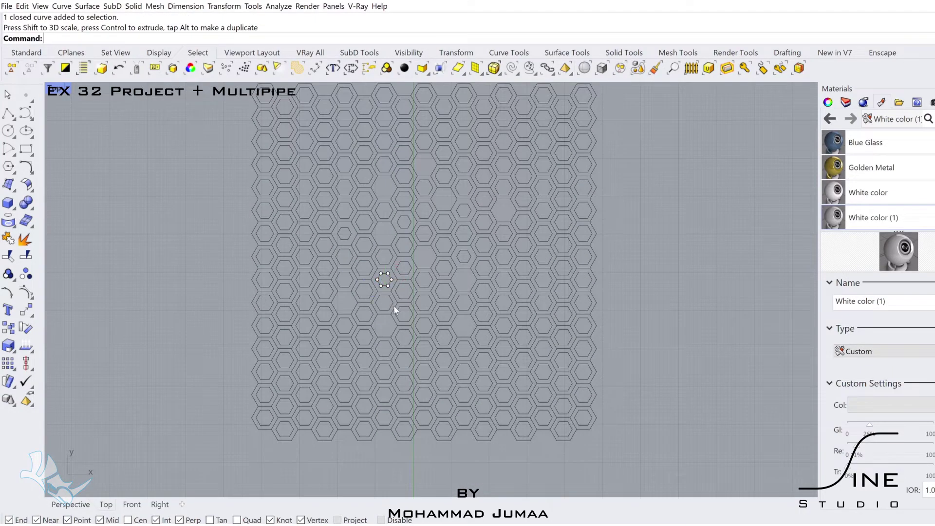
Step: Scale down the inner hexagon just right of the Y axis near the grid's centre, keeping it centred in its cell
right_drag(411, 323, 416, 329)
scroll(416, 328, down, 1)
scroll(409, 300, up, 4)
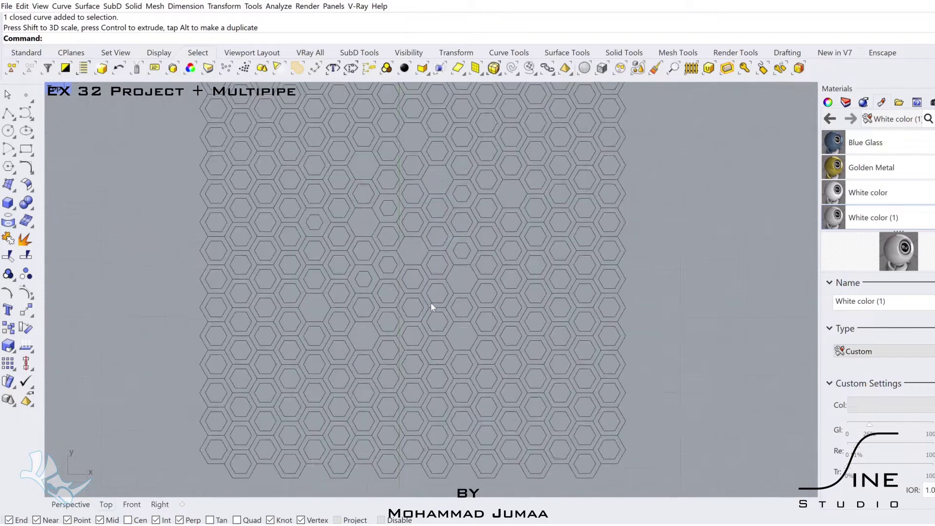
click(410, 307)
scroll(404, 282, up, 3)
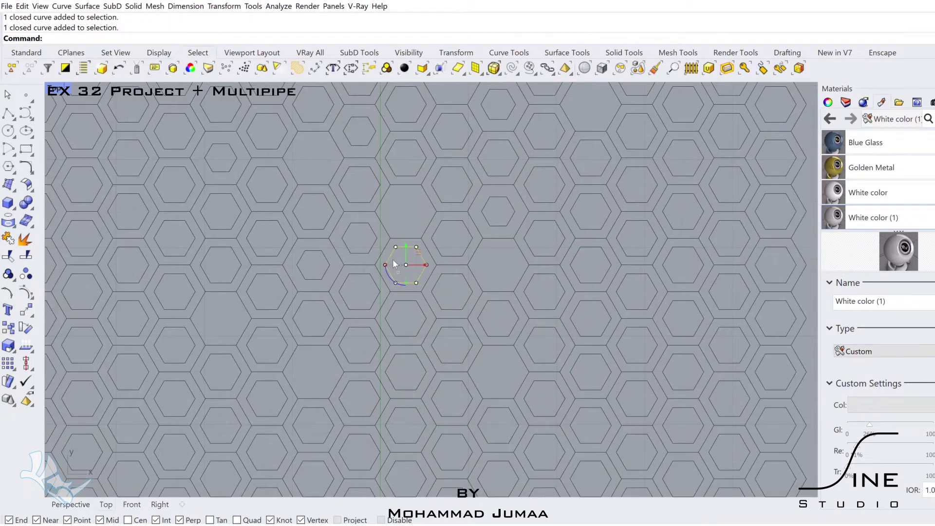
drag(388, 254, 391, 254)
Step: Shrink two further inner hexagons in place, lower down the same column just right of the Y axis
right_drag(426, 299, 428, 273)
click(406, 274)
drag(388, 276, 391, 278)
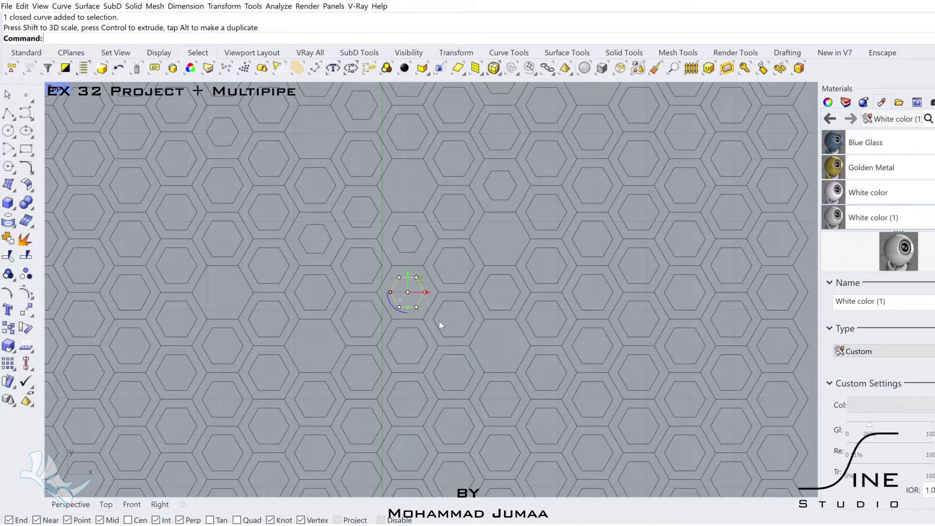
click(417, 293)
right_drag(439, 324, 423, 296)
scroll(417, 292, down, 4)
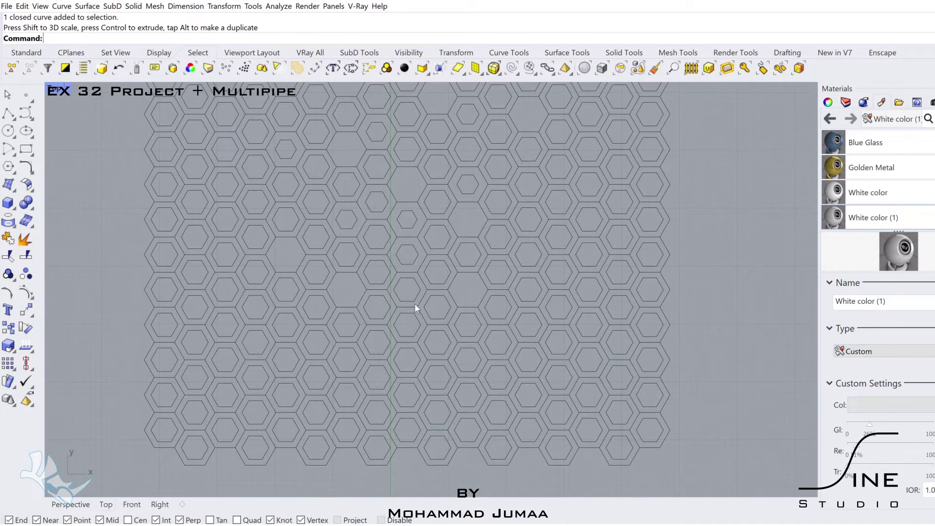
click(415, 313)
shift+drag(393, 322, 399, 315)
Step: Select all the curves of the honeycomb grid and group them
scroll(405, 338, down, 5)
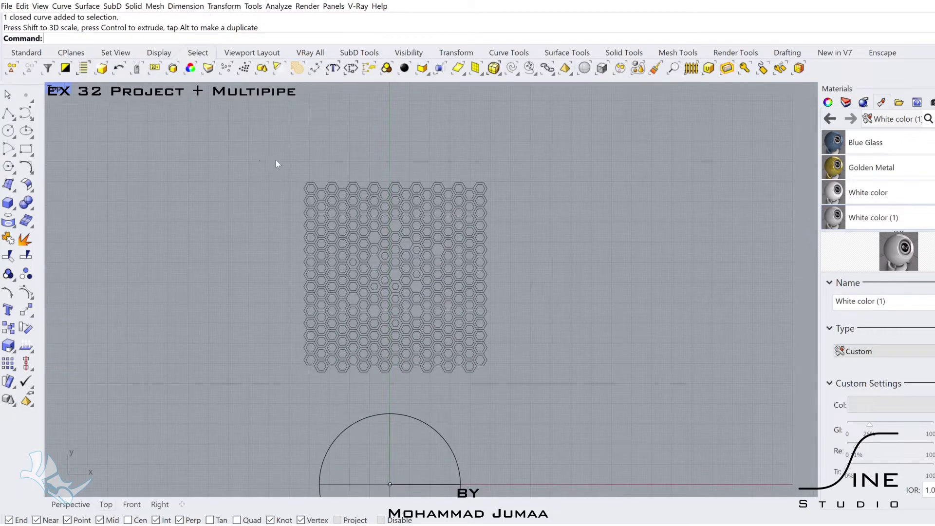
drag(259, 161, 538, 381)
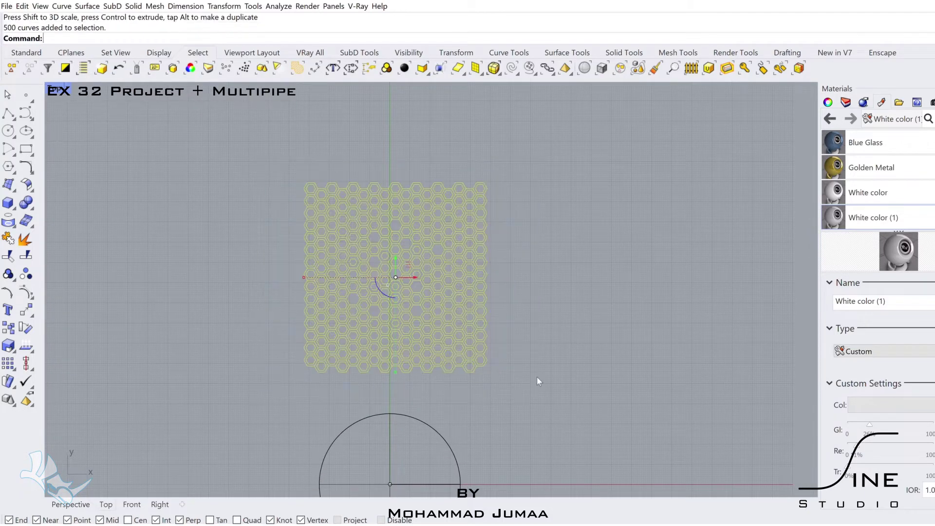
click(10, 272)
Step: Move the honeycomb grid over the dome so its centre sits on the origin, and group the curves again
right_drag(437, 395, 422, 261)
drag(382, 147, 380, 340)
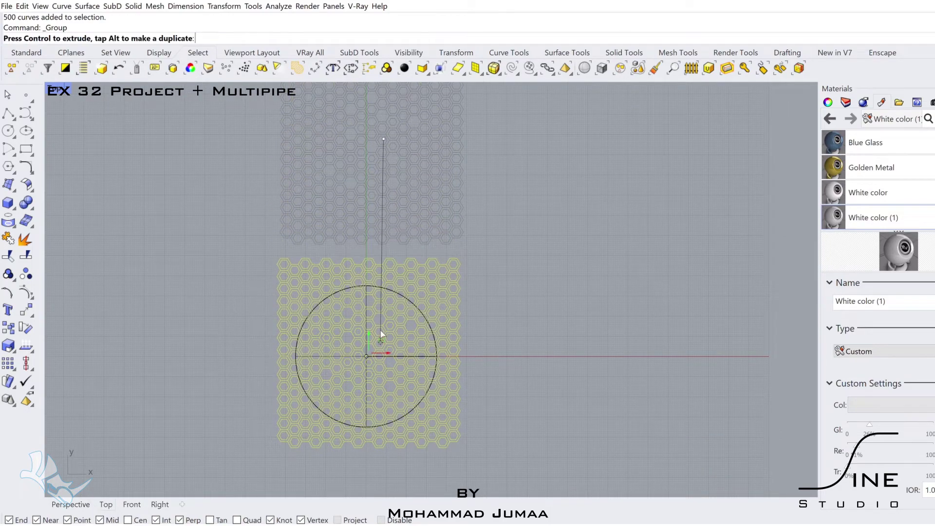
drag(381, 334, 367, 358)
scroll(356, 385, up, 5)
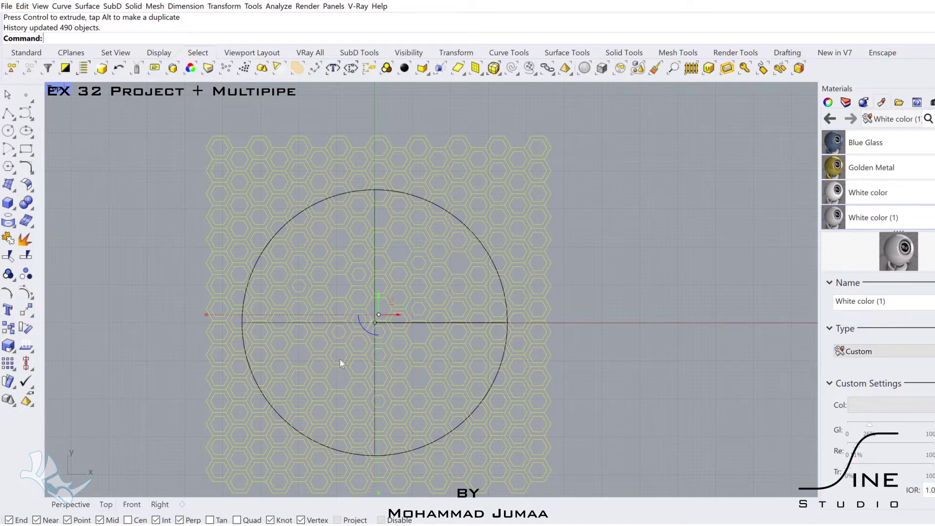
scroll(340, 359, up, 4)
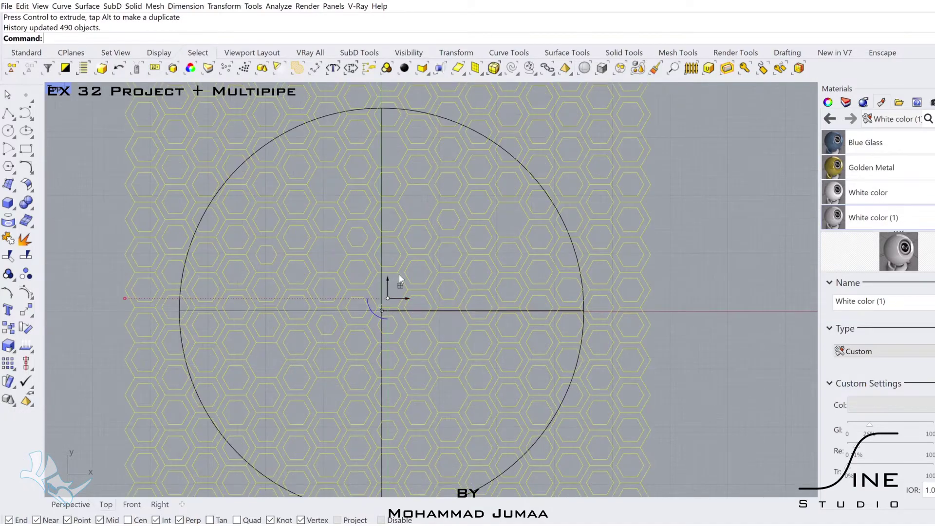
drag(396, 281, 395, 291)
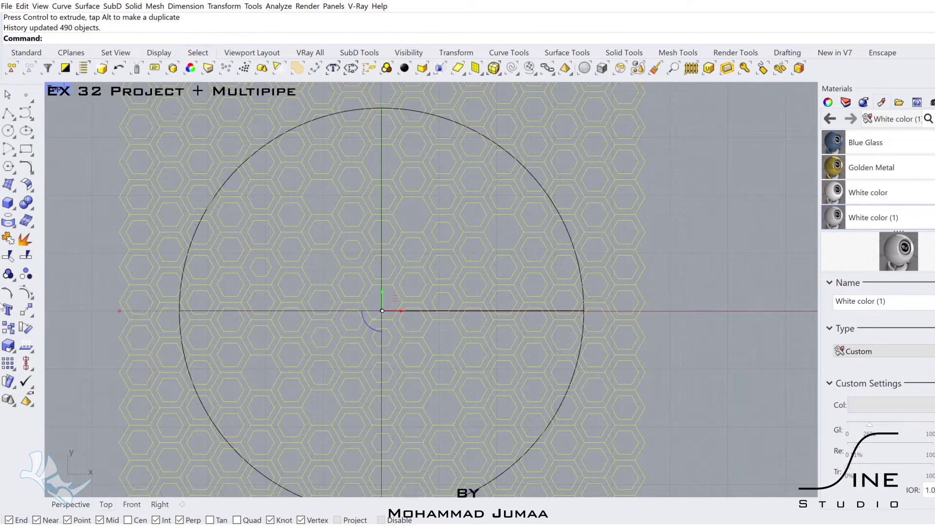
click(8, 273)
Step: Project the honeycomb curves onto the dome surface along the construction plane's Z direction, without deleting the input
scroll(315, 315, down, 8)
right_drag(315, 314, 401, 266)
text(r)
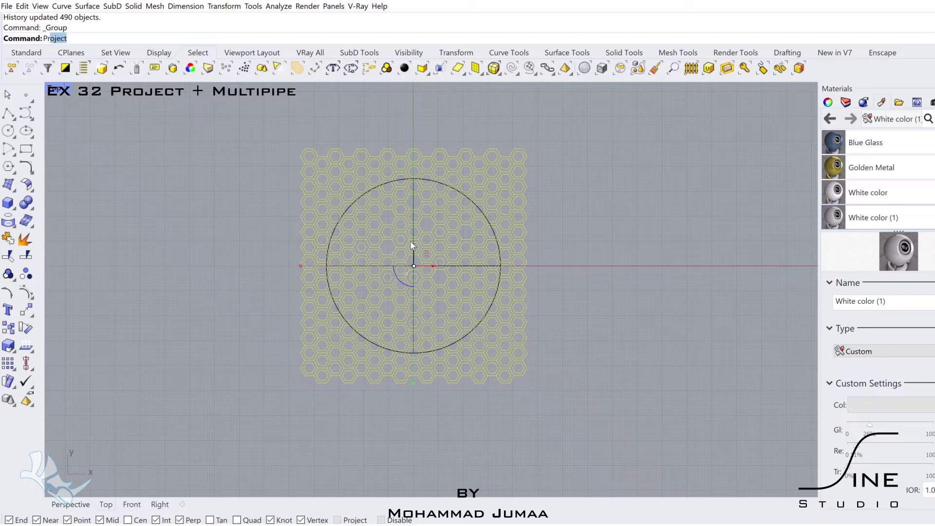
text(oject)
key(Return)
click(470, 190)
key(Return)
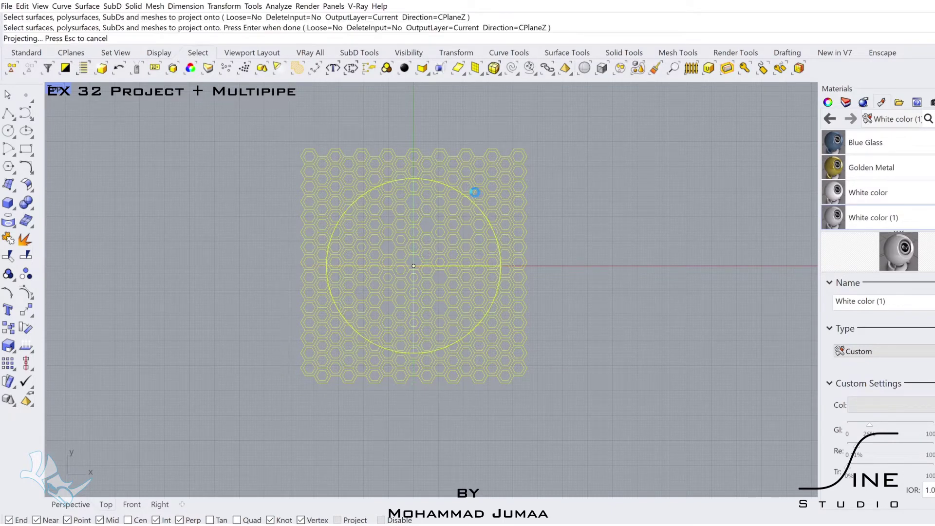
Step: Group the curves projected onto the dome and hide them
click(9, 272)
text(hide)
key(Return)
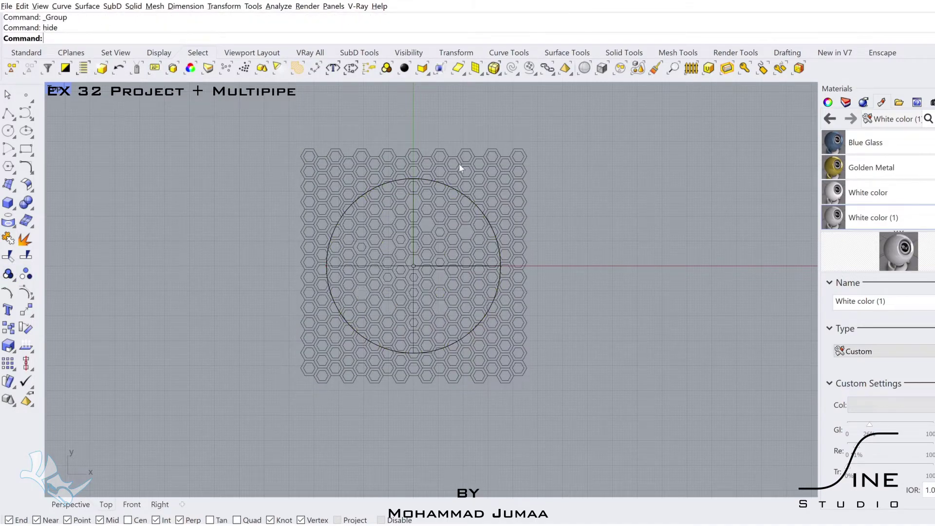
Step: Duplicate the dome surface in place, put the pasted copy on Layer 04, and deselect it
click(487, 218)
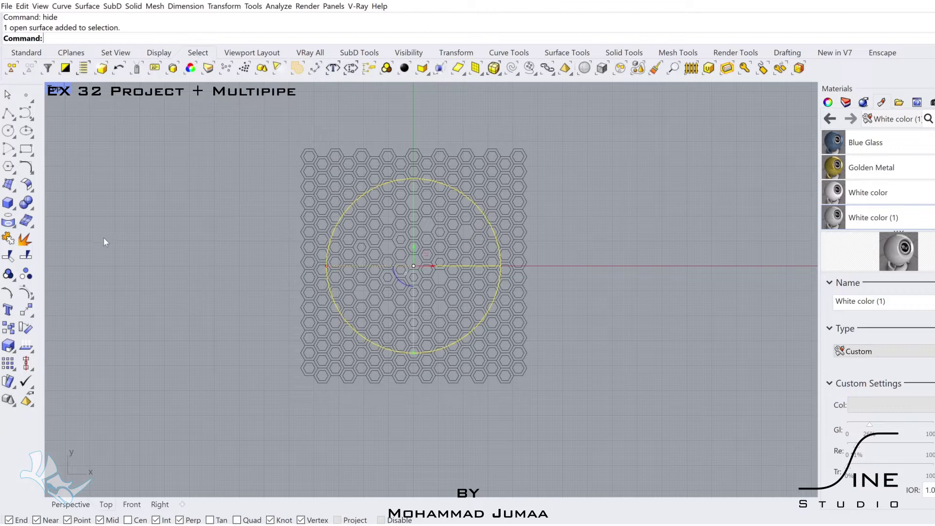
key(ctrl+c)
key(ctrl+v)
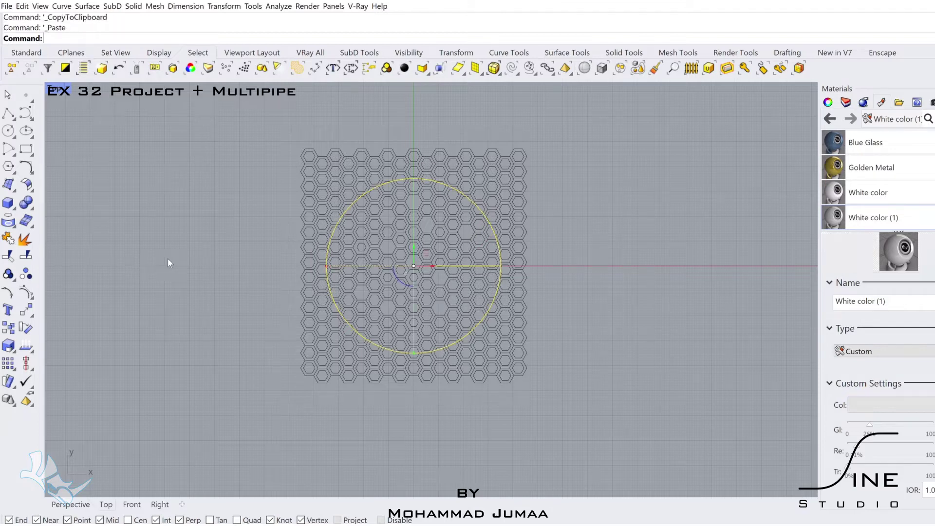
click(846, 102)
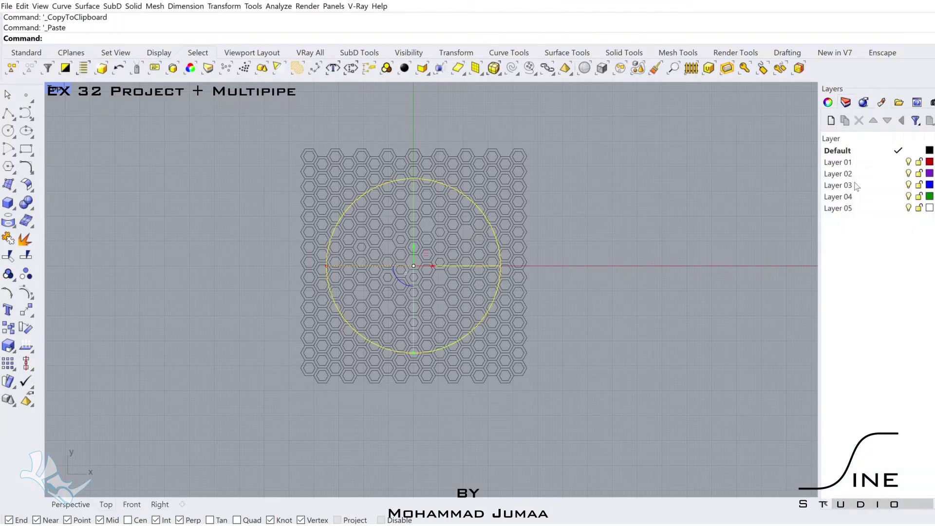
click(864, 195)
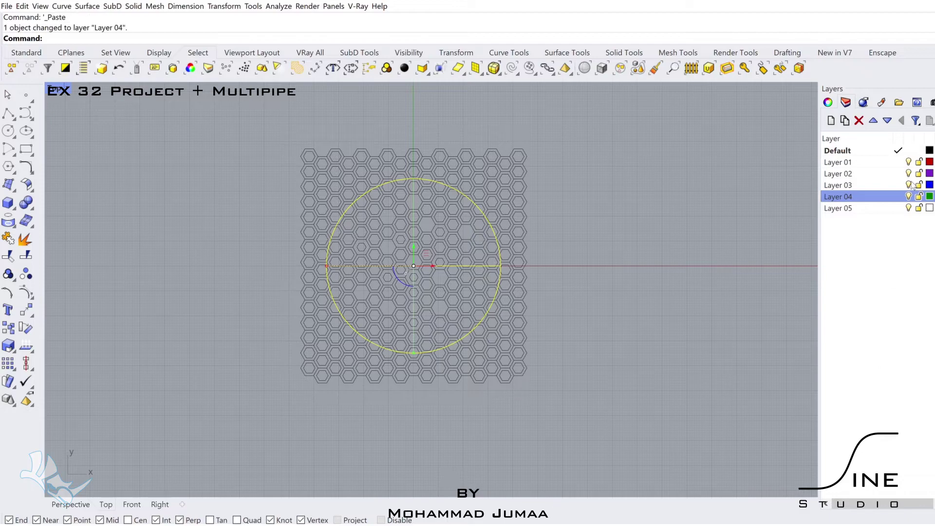
key(Escape)
click(827, 101)
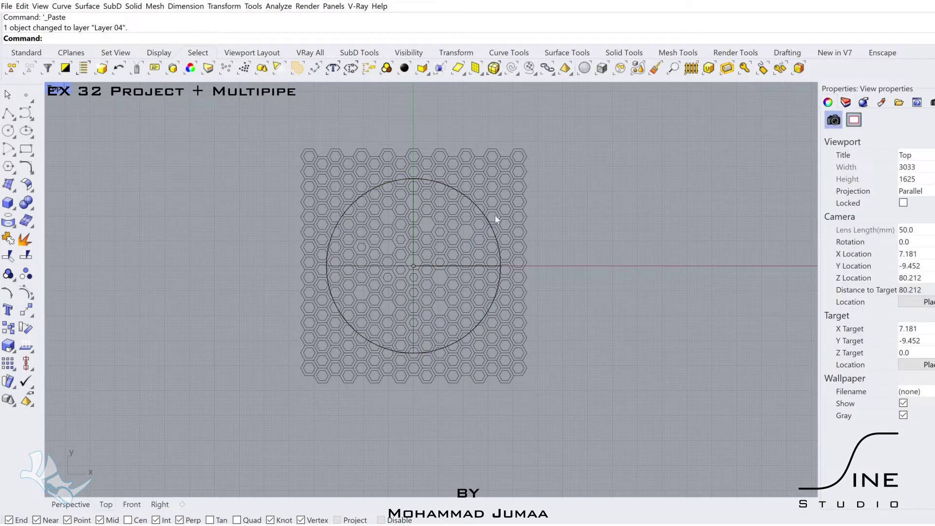
Step: Split the dome surface on the Default layer, using the flat honeycomb curves as cutting objects
click(494, 181)
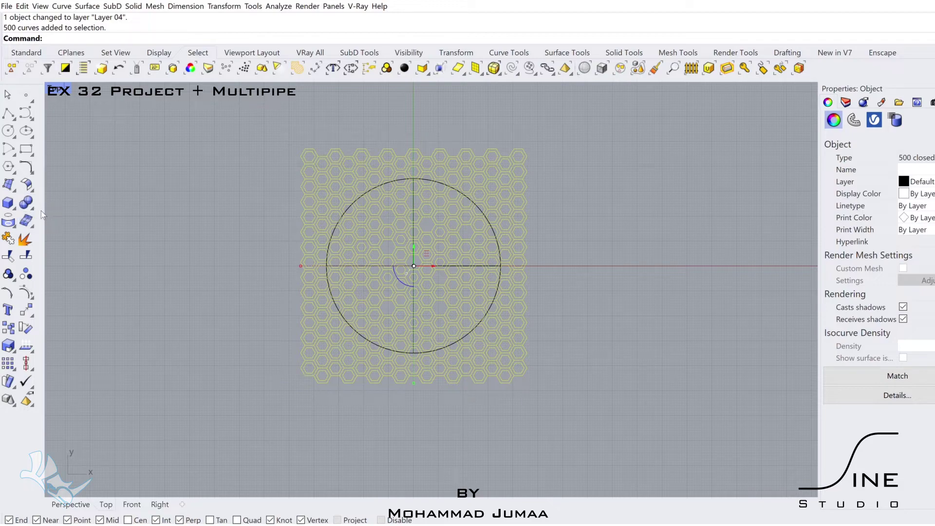
click(183, 256)
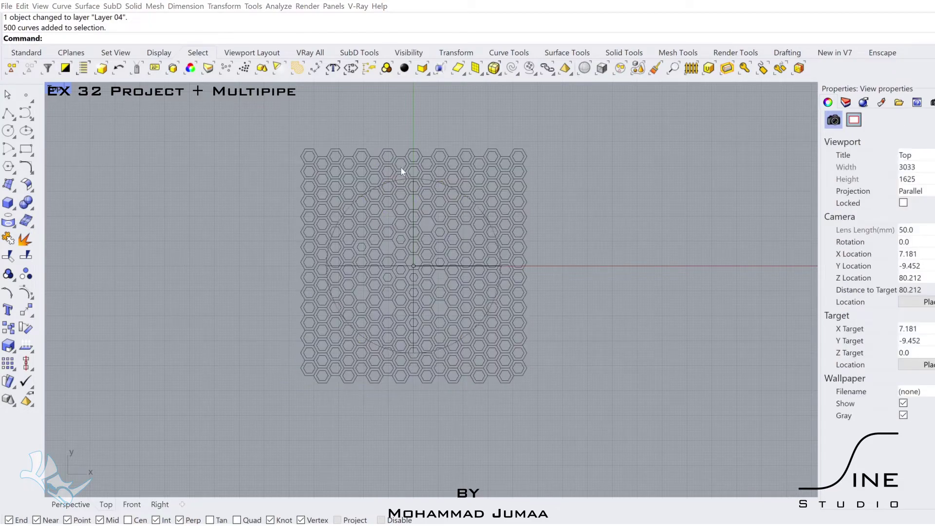
click(425, 191)
click(26, 256)
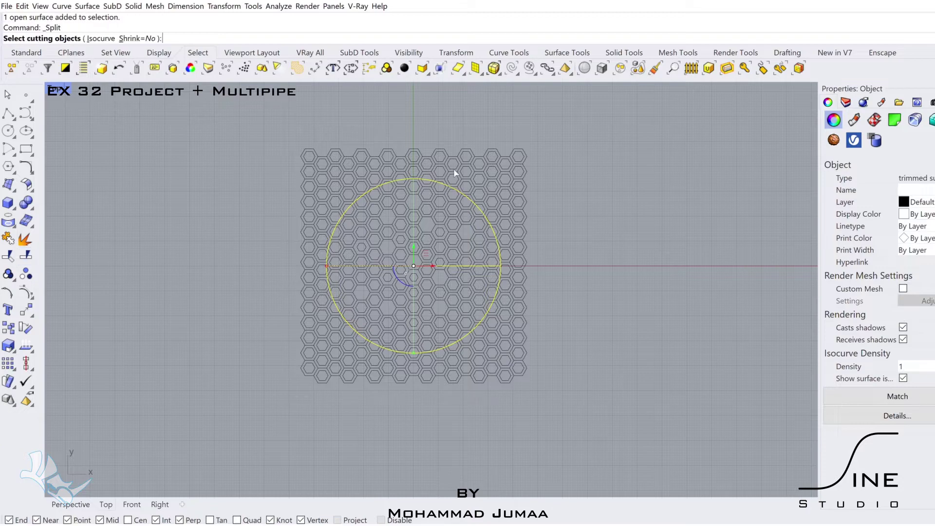
click(464, 158)
key(Return)
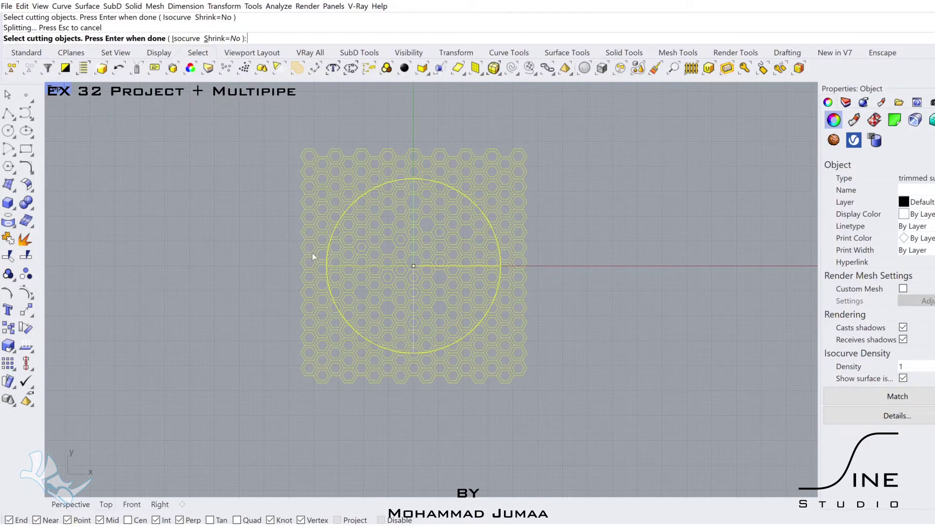
scroll(313, 253, down, 2)
scroll(341, 254, up, 4)
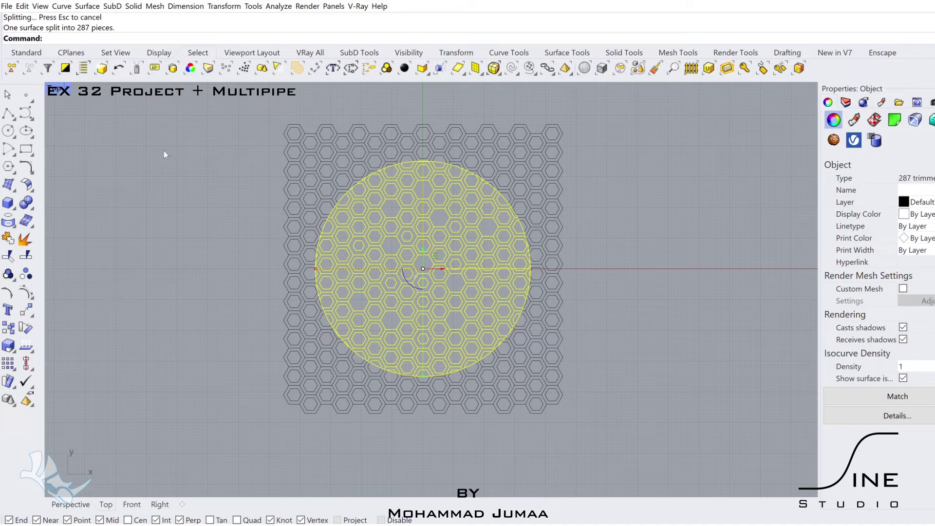
Step: Isolate the split dome pieces in a maximized Perspective view
double_click(57, 81)
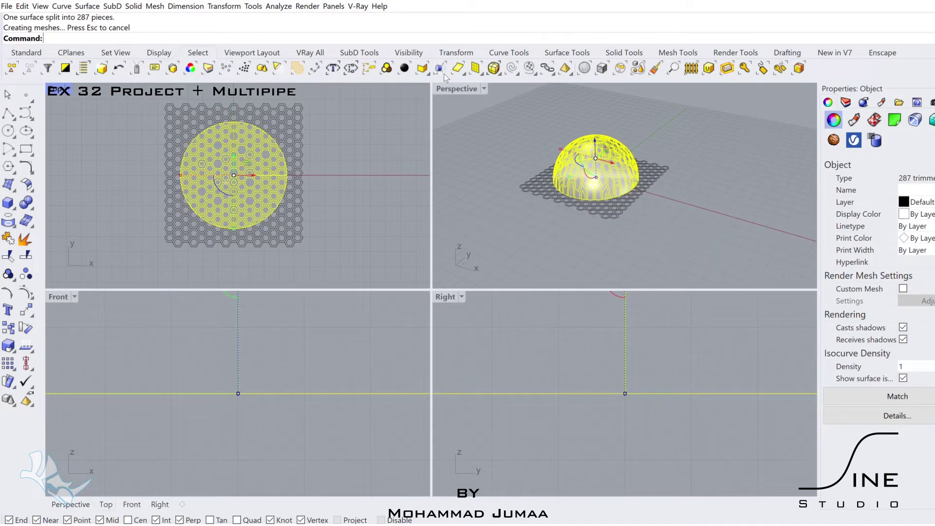
double_click(456, 88)
scroll(382, 220, up, 4)
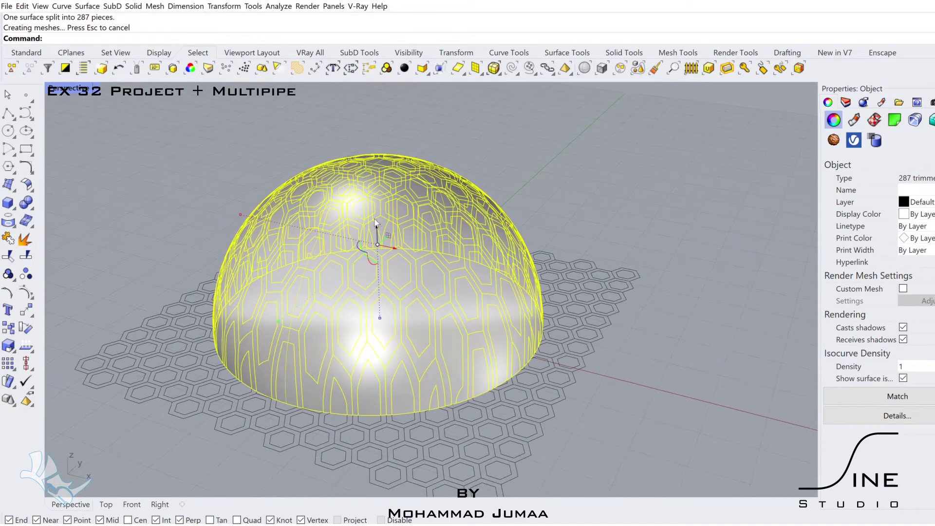
key(ctrl+i)
right_drag(385, 238, 438, 276)
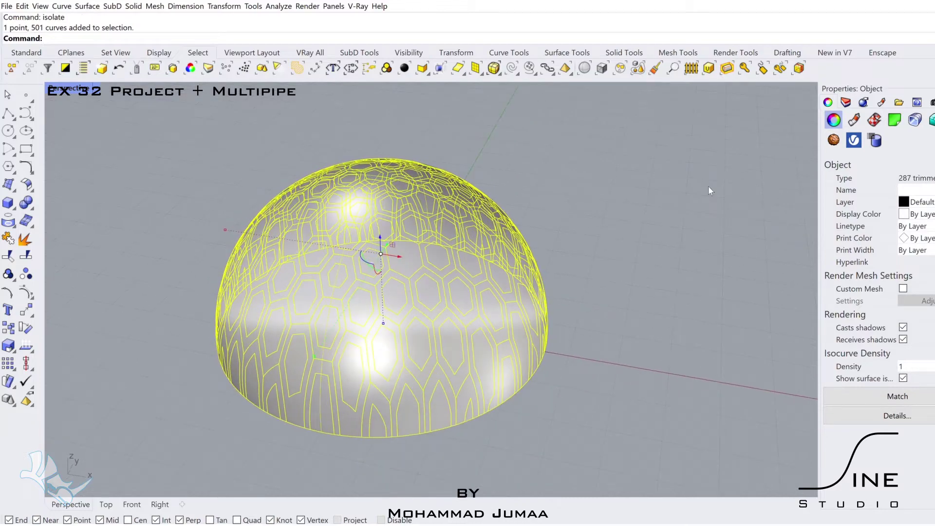
Step: Assign the Blue Glass material to all the split dome pieces and clear the selection
click(881, 101)
scroll(875, 154, up, 1)
click(841, 158)
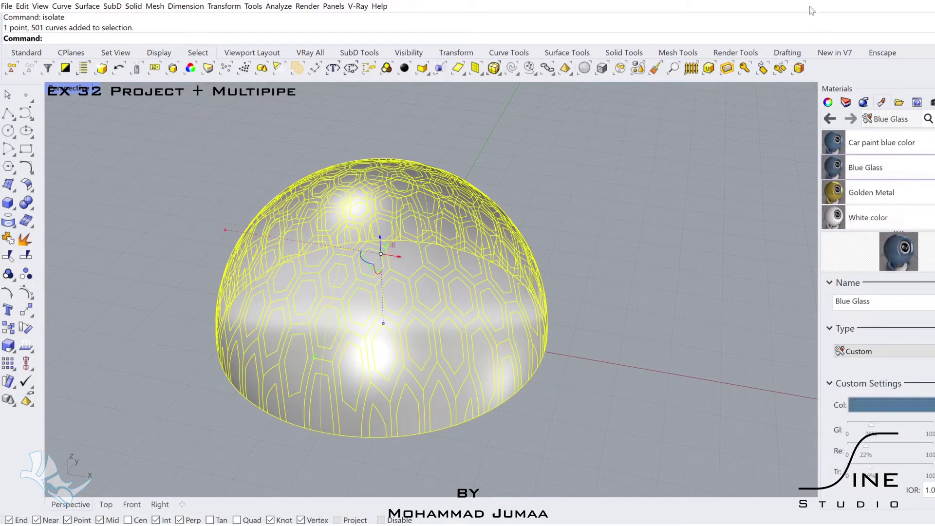
right_drag(730, 168, 693, 191)
click(663, 194)
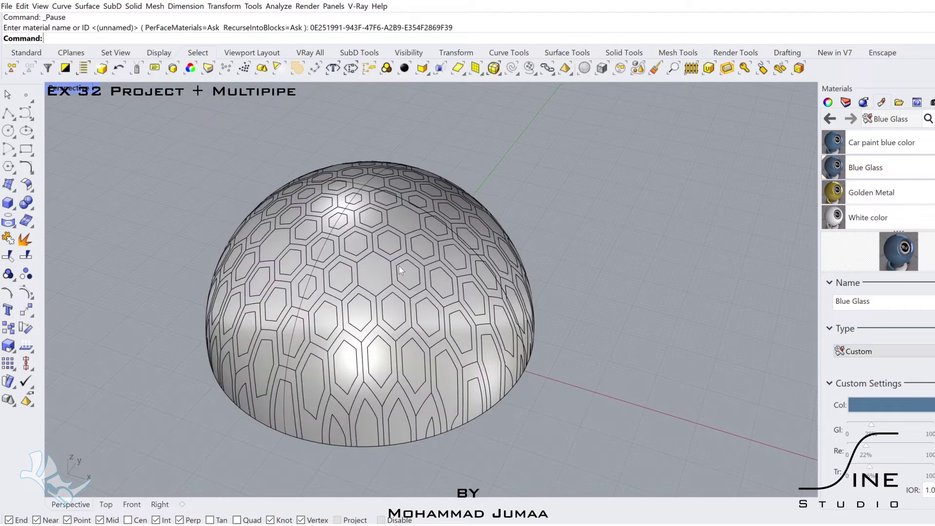
Step: Select scattered hexagonal panels all around the dome and assign the White color material to them
shift+right_drag(399, 267, 414, 279)
click(412, 245)
shift+click(439, 213)
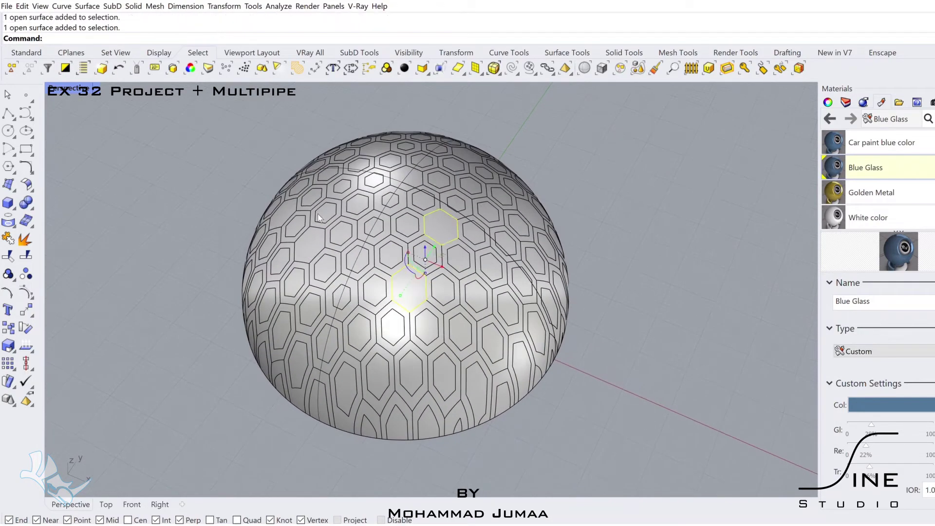
shift+click(346, 226)
scroll(365, 256, up, 3)
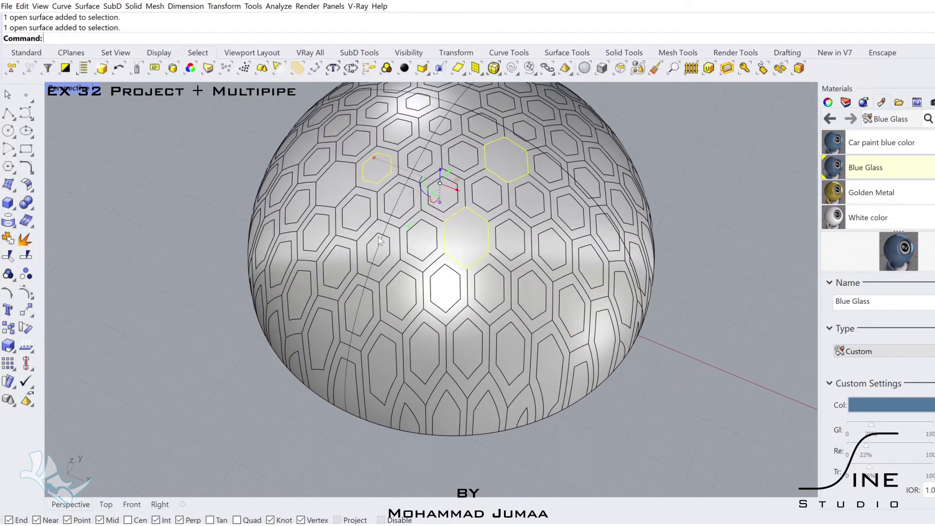
shift+click(380, 262)
right_drag(380, 262, 367, 203)
shift+click(366, 202)
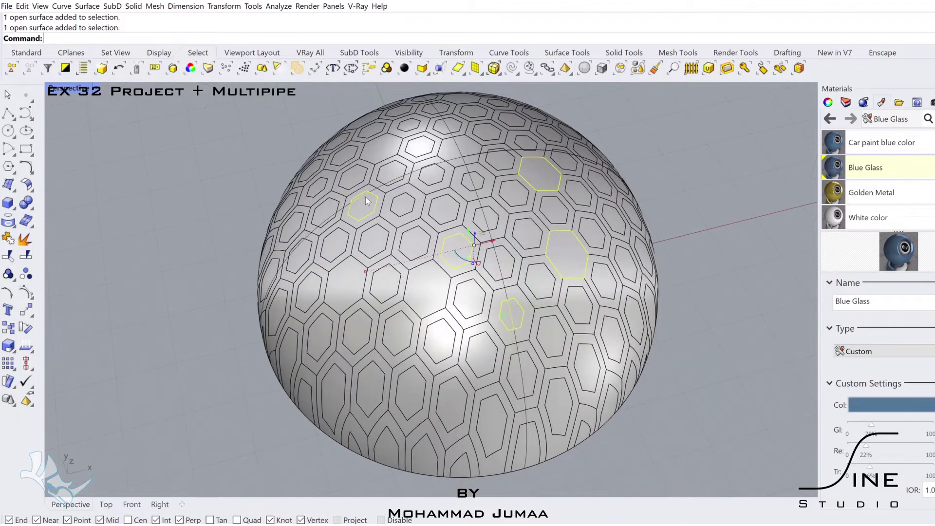
right_drag(549, 216, 463, 227)
shift+click(513, 249)
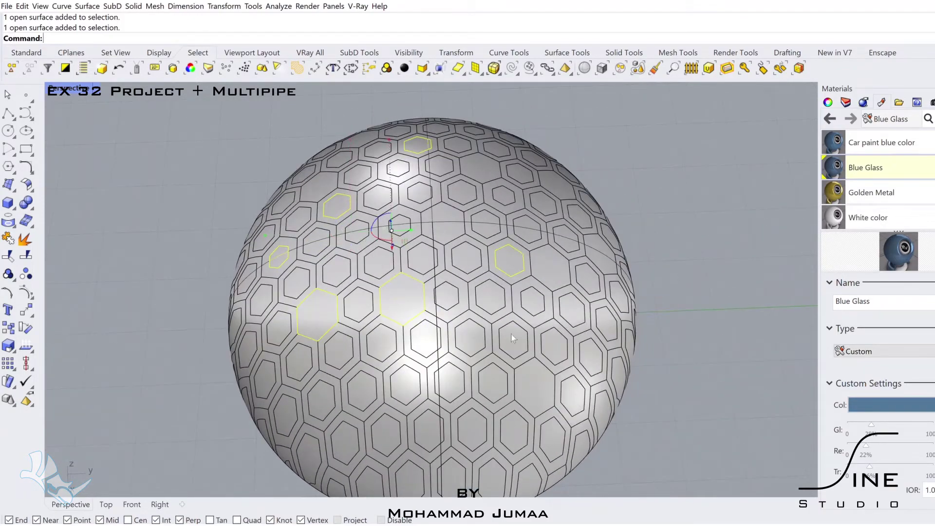
right_drag(496, 369, 465, 306)
shift+click(465, 306)
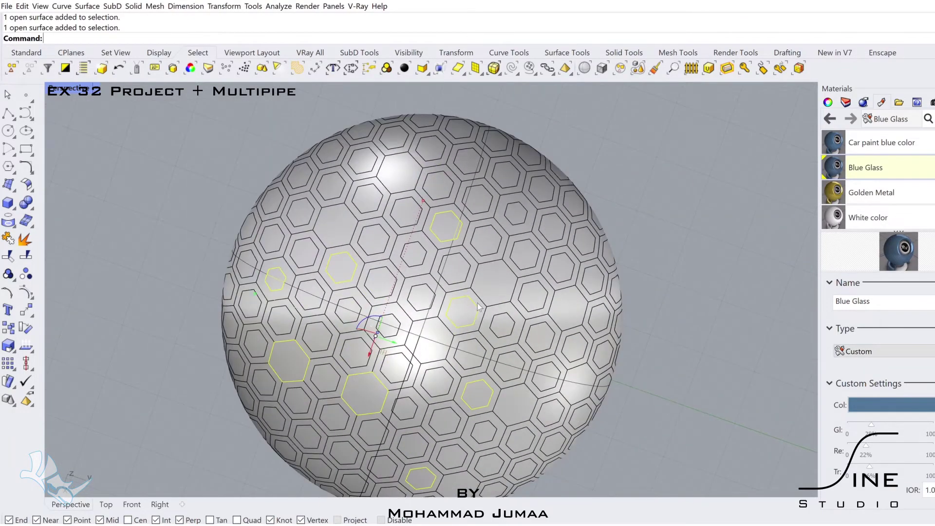
shift+click(566, 254)
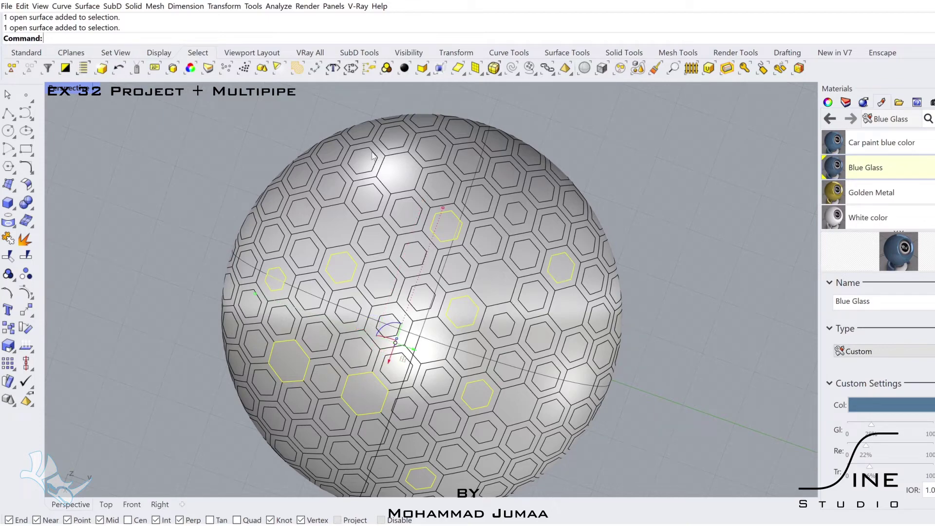
shift+click(351, 195)
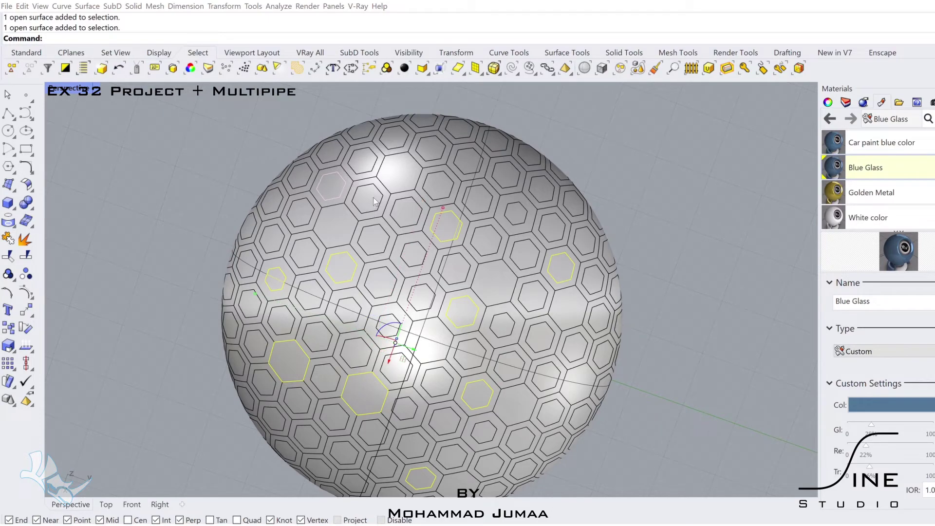
right_drag(376, 199, 501, 329)
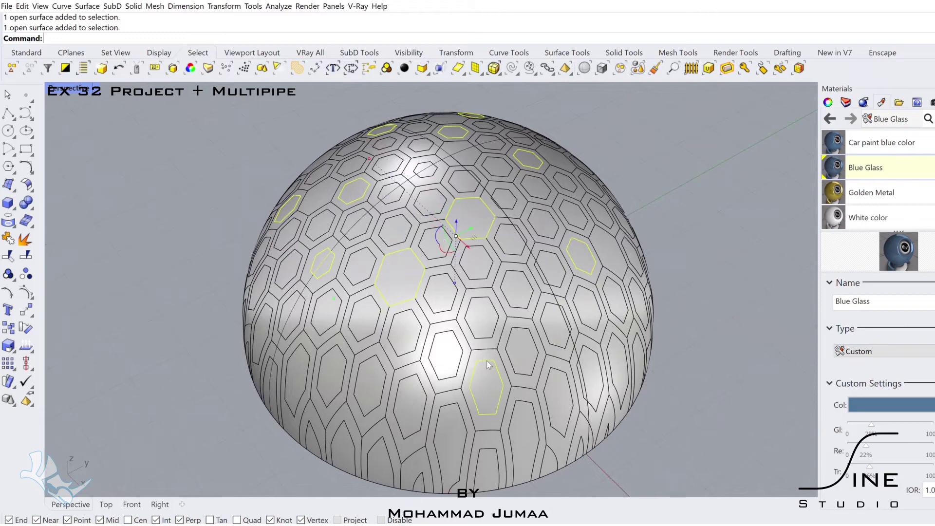
right_drag(490, 366, 817, 195)
click(841, 212)
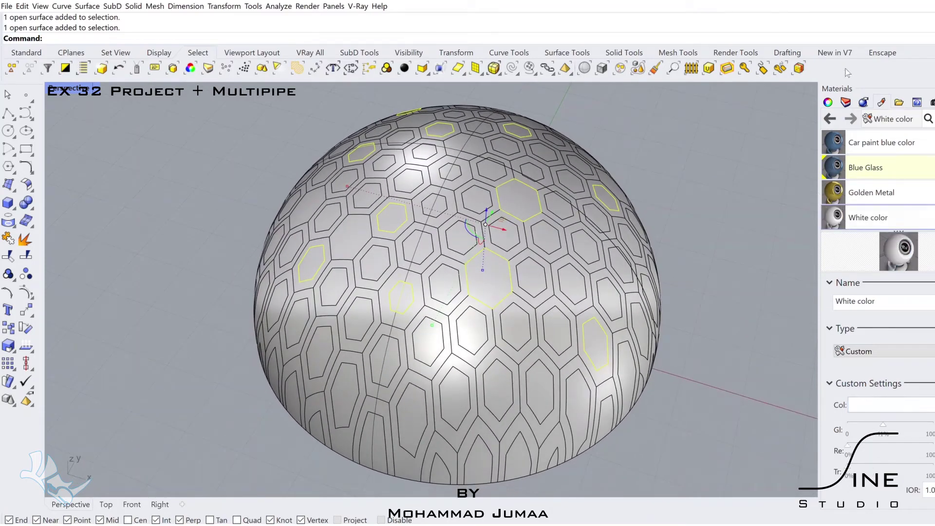
click(807, 6)
click(651, 244)
Step: Show all hidden objects and hide the flat honeycomb curves on the ground plane
shift+right_drag(709, 237, 623, 250)
scroll(650, 245, down, 4)
text(show)
key(Return)
scroll(531, 256, up, 4)
click(694, 320)
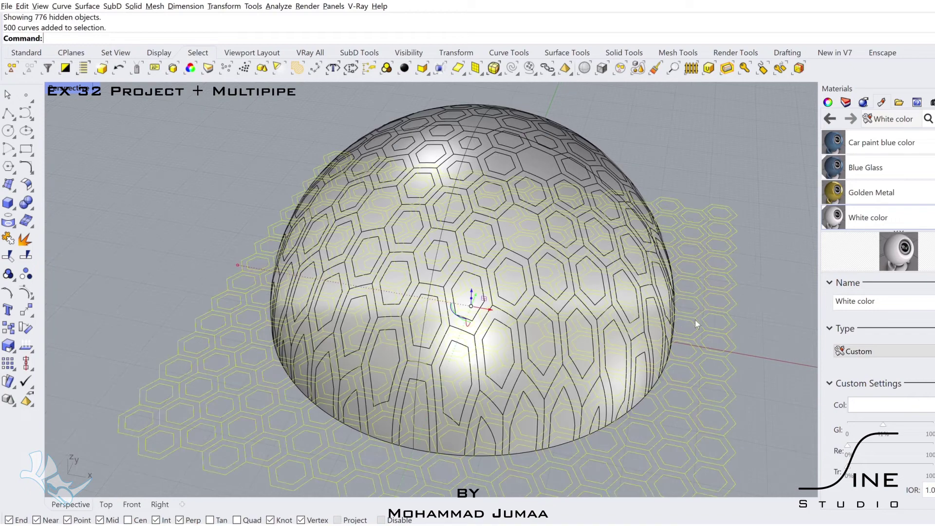
text(hide)
key(Return)
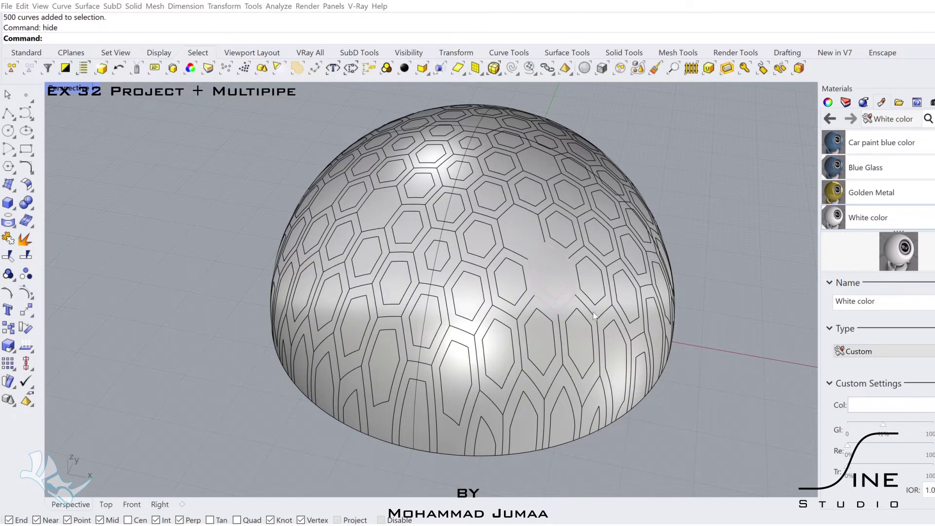
Step: Run MultiPipe on the projected honeycomb curves with cap ends off and strut divisions at 1
click(600, 335)
scroll(598, 333, down, 2)
right_drag(595, 329, 506, 304)
text(MultiPipe)
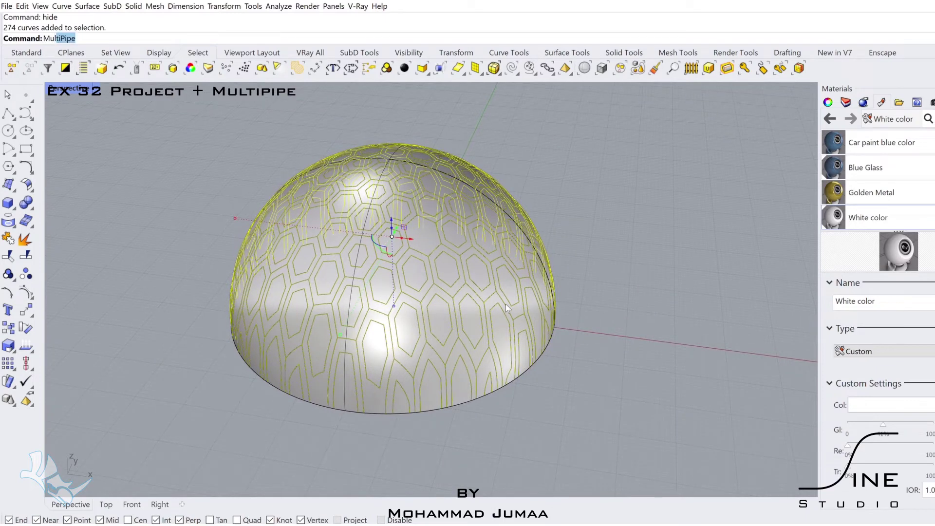
key(Return)
key(Return)
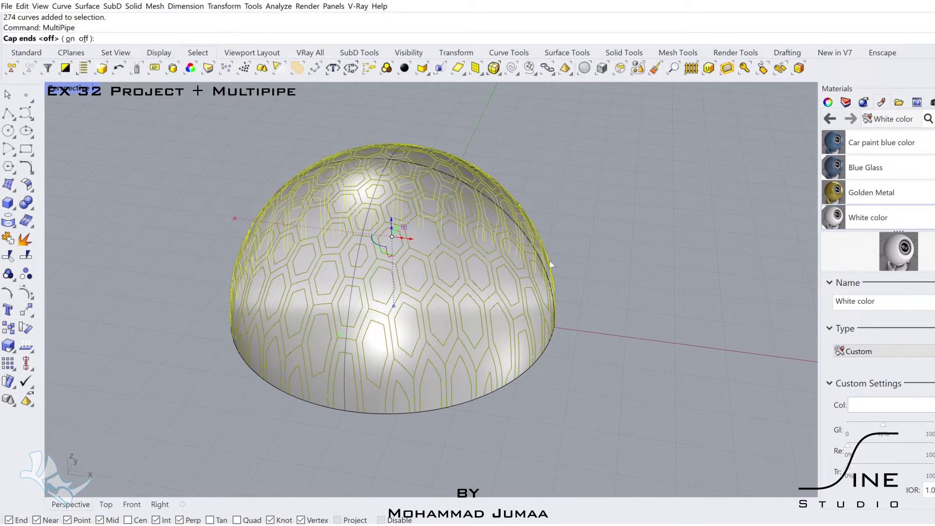
right_drag(550, 264, 574, 256)
key(Return)
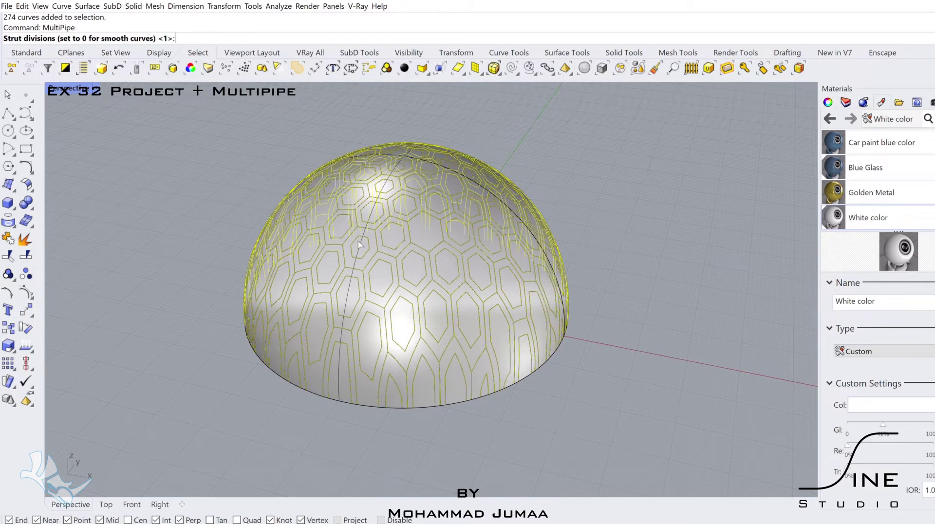
key(Return)
scroll(366, 261, up, 2)
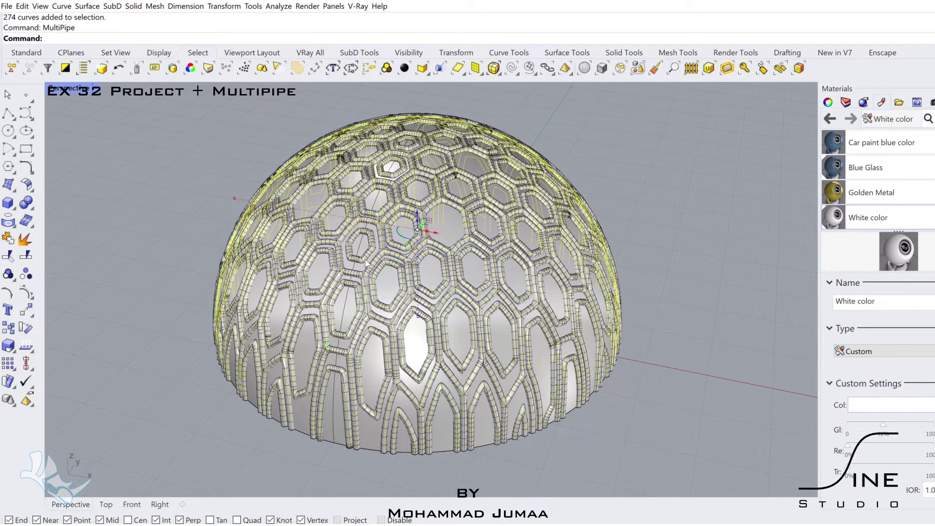
Step: Preview the piped dome in the Rendered display mode and return to Shaded
mouse_move(685, 267)
right_down()
mouse_move(651, 305)
mouse_move(689, 292)
mouse_move(678, 275)
mouse_move(647, 287)
mouse_move(645, 310)
mouse_move(624, 297)
right_up()
key(ctrl+alt+r)
key(ctrl+alt+s)
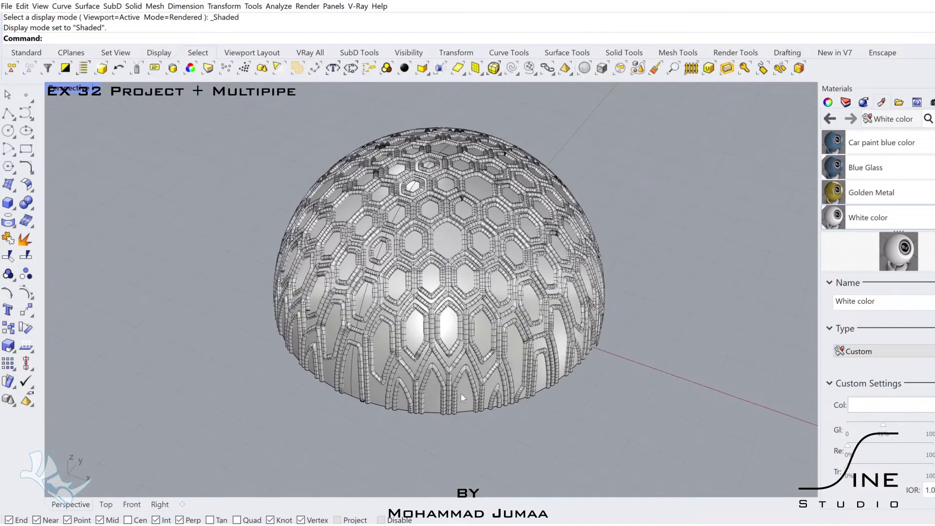
Step: Offset the dome's circular base curve outward with a distance of 2 and create a second offset curve toward the inside
click(464, 396)
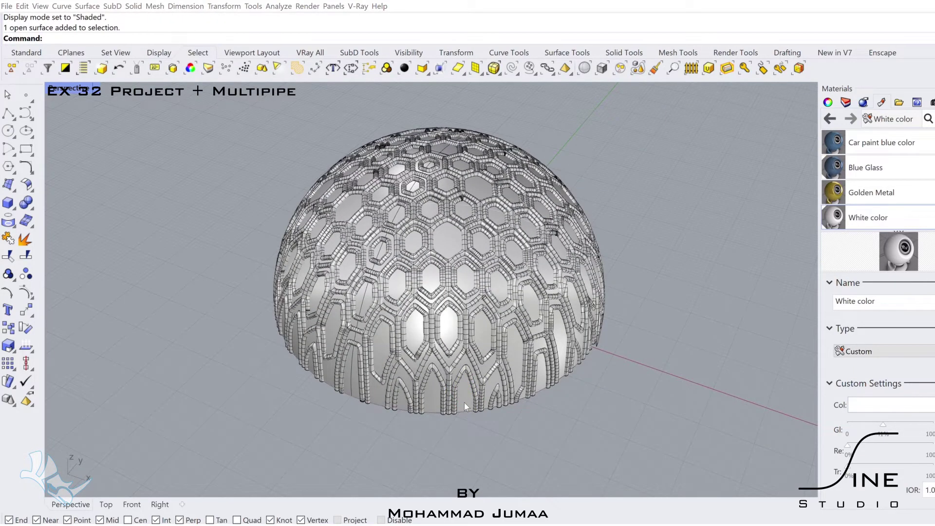
click(464, 402)
text(offset)
key(Return)
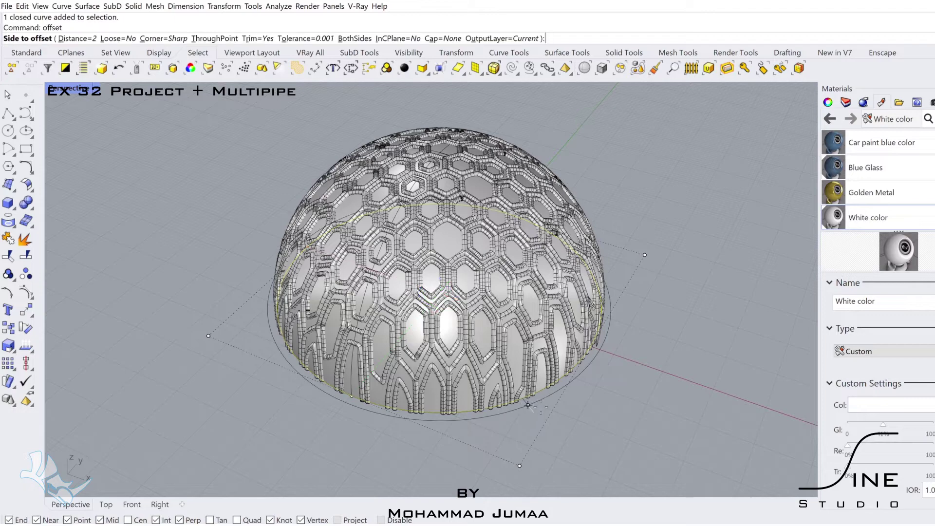
click(528, 406)
key(Return)
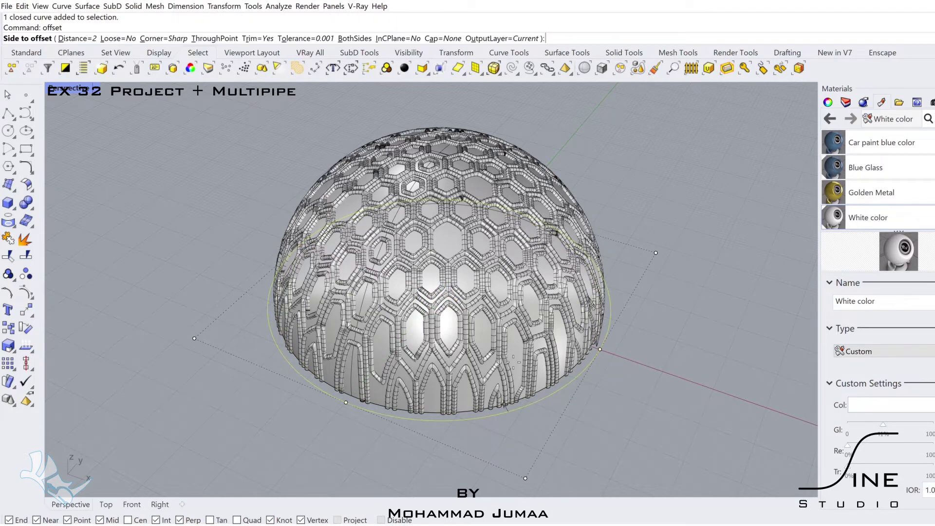
click(506, 380)
Step: Extrude the outer and inner base circles together as a solid ring with a distance of -2
right_drag(509, 360, 559, 325)
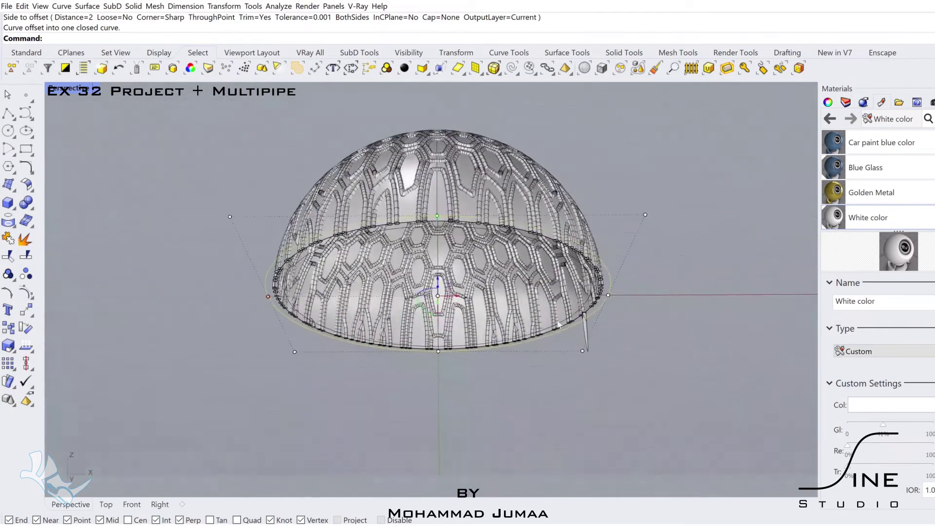
click(569, 248)
right_drag(569, 249, 608, 310)
text(extrude)
key(Return)
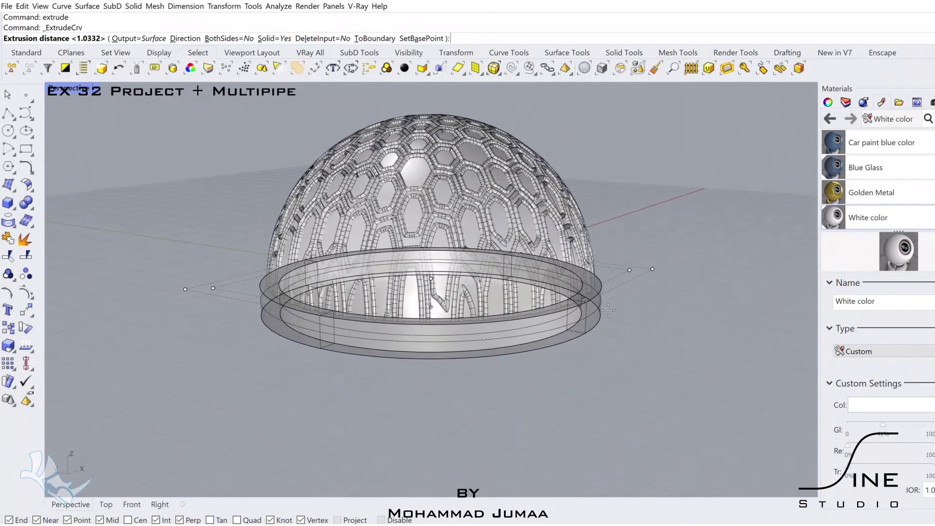
text(-2)
key(Return)
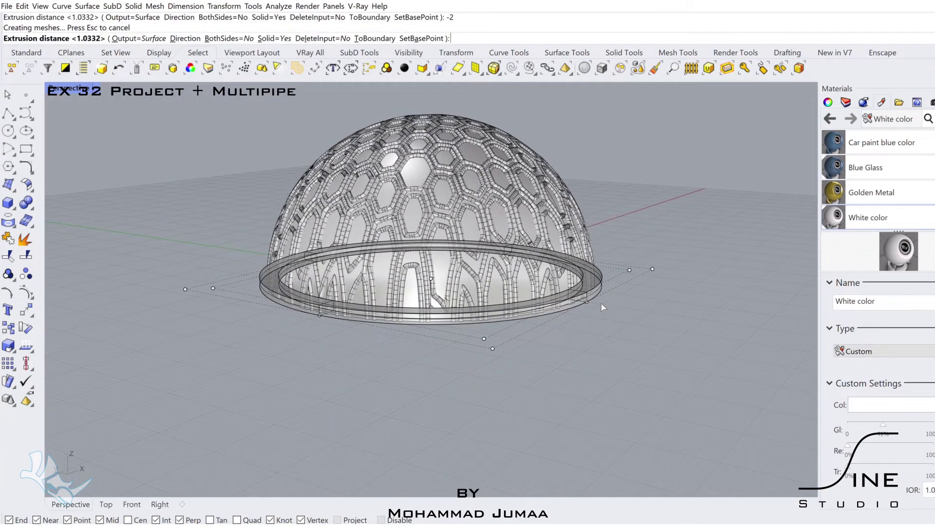
Step: Scale the base ring vertically with Scale1D from its lower edge, using 3.5 for the second reference point
scroll(601, 303, up, 5)
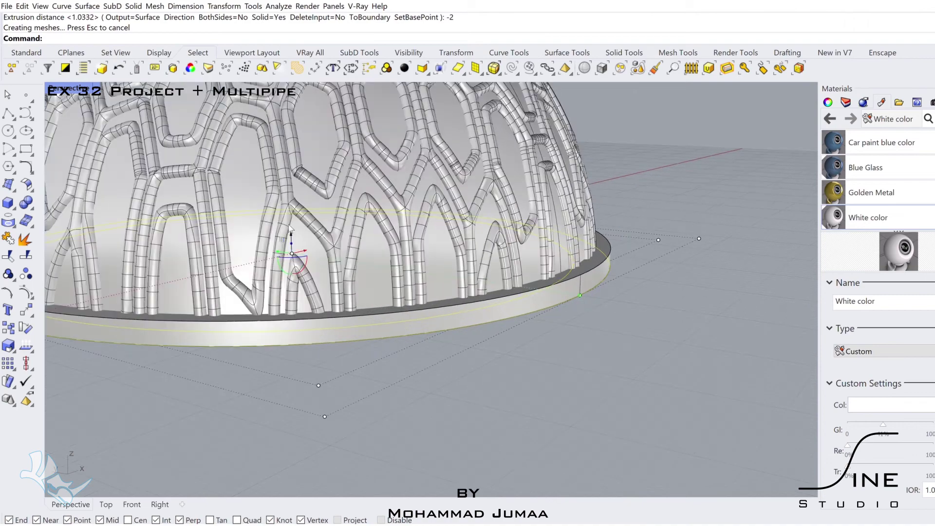
click(478, 300)
scroll(495, 302, up, 1)
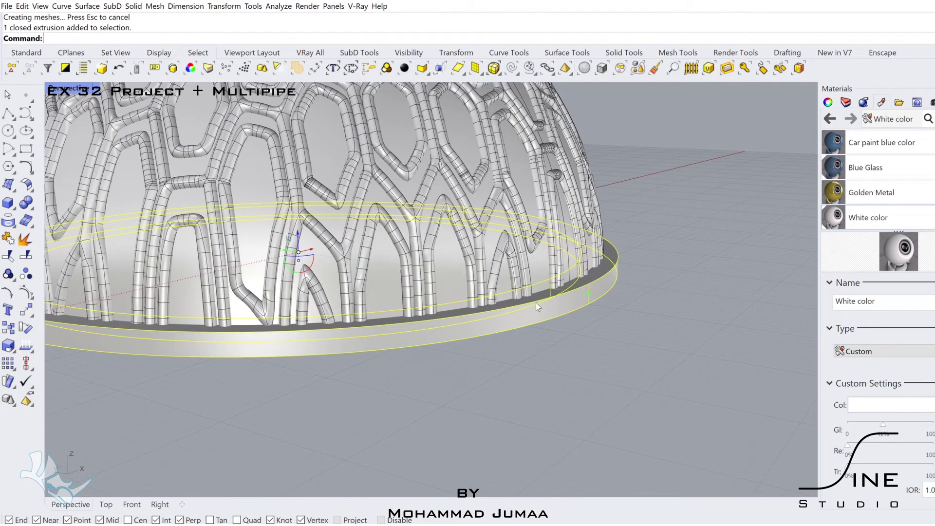
text(Scale1D)
key(Return)
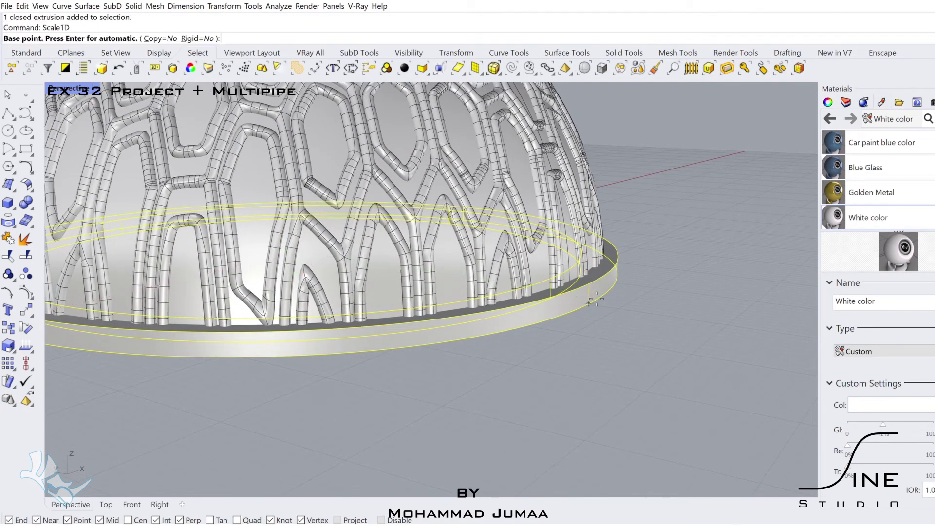
click(589, 303)
click(589, 304)
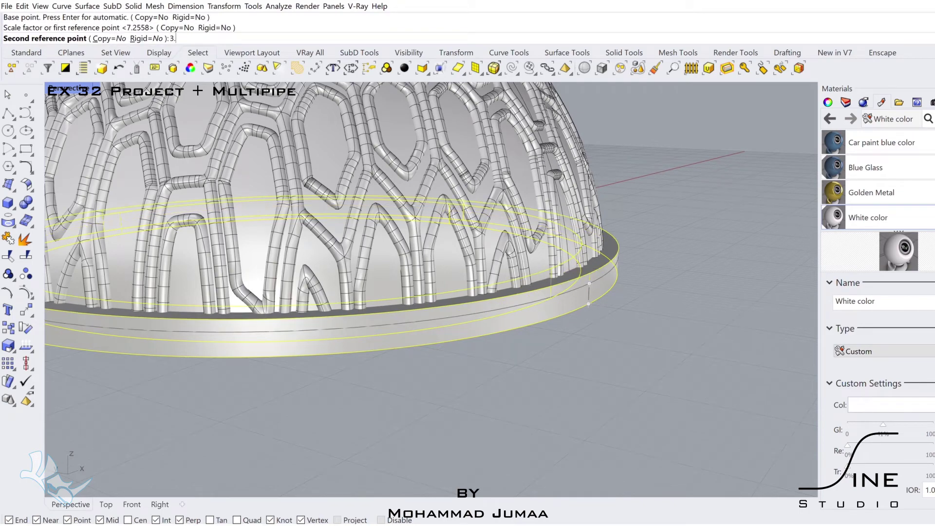
text(3.5)
key(Return)
shift+right_drag(588, 270, 616, 372)
key(Escape)
Step: Assign the White color (1) material to the base ring and clear the selection
scroll(612, 360, down, 6)
click(599, 358)
click(845, 208)
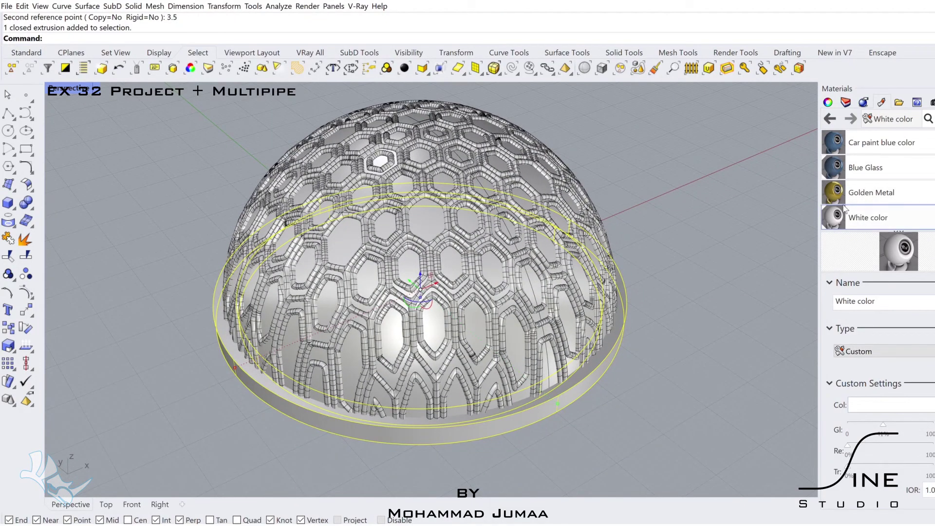
scroll(908, 190, down, 1)
click(866, 207)
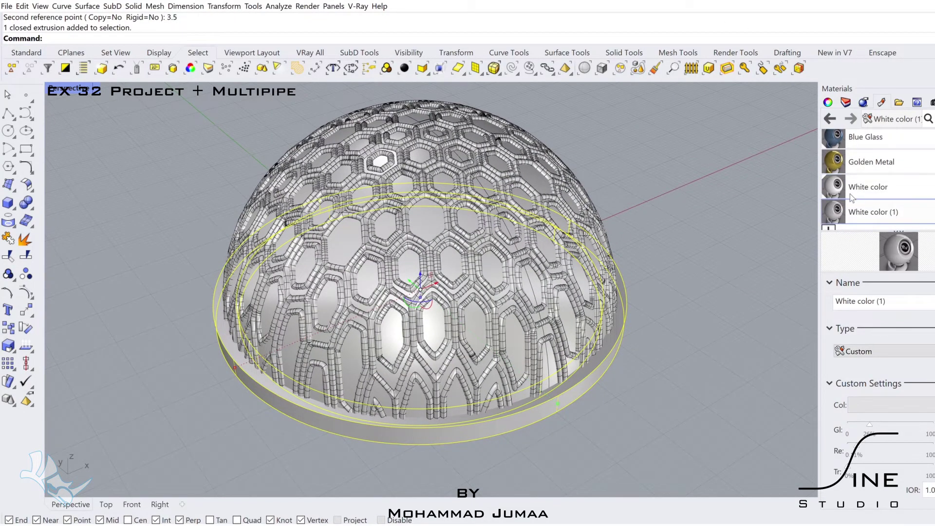
click(802, 11)
click(714, 212)
shift+right_drag(714, 212, 715, 226)
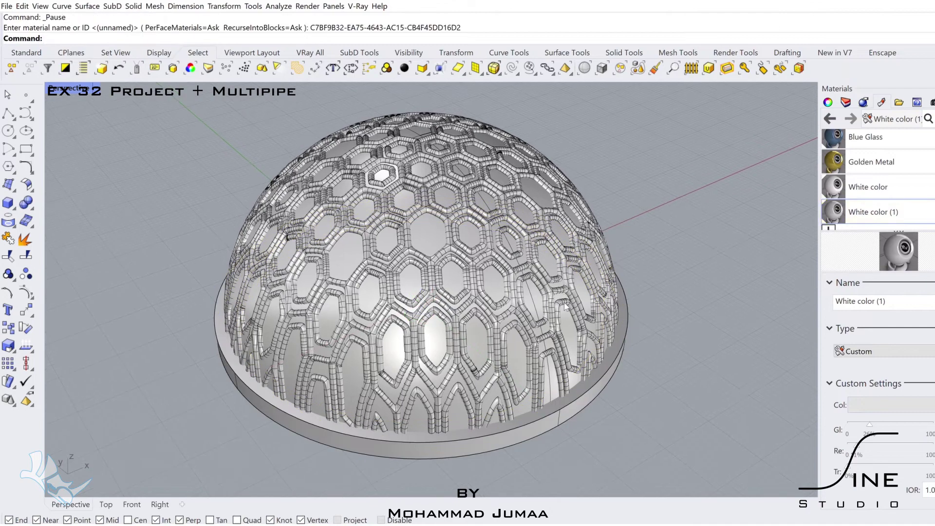
Step: In Rendered display, select all panels using the White color material and assign White color (1) to them
key(ctrl+alt+r)
scroll(528, 207, up, 4)
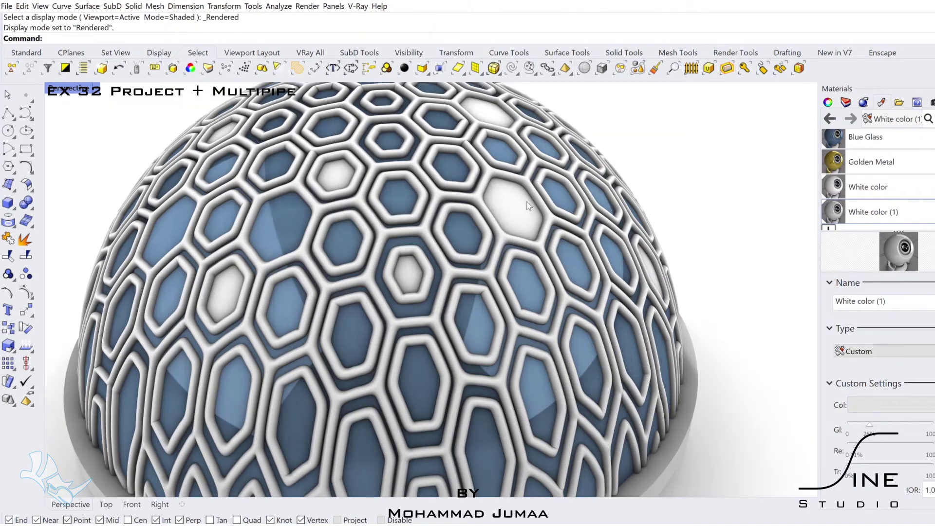
click(530, 206)
click(863, 179)
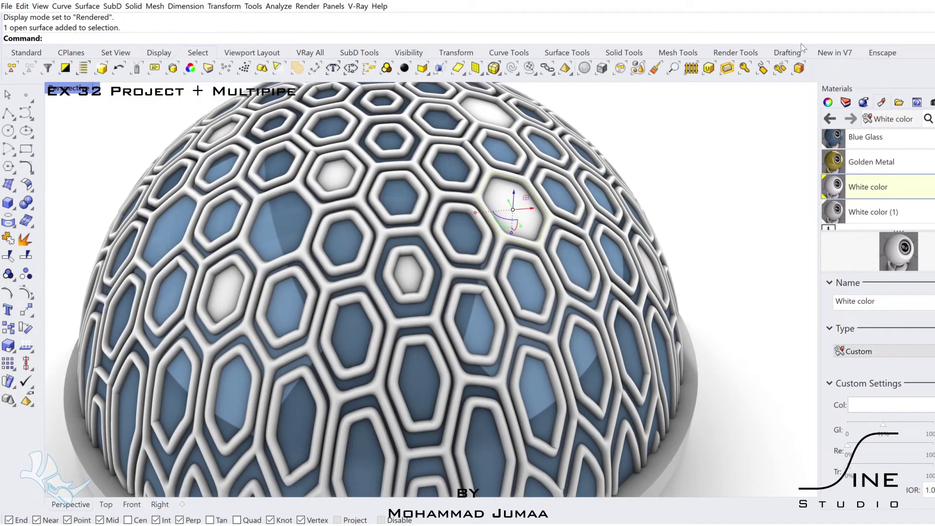
scroll(579, 264, down, 5)
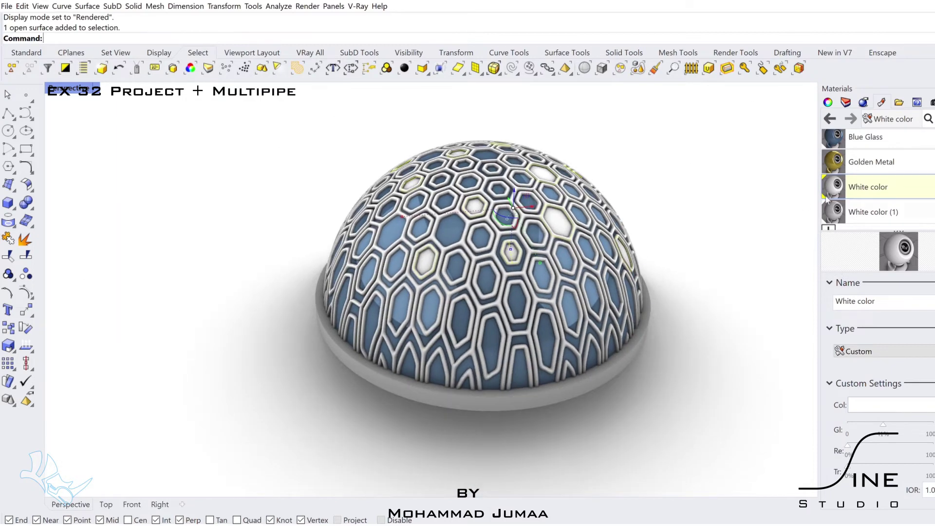
click(831, 206)
click(718, 174)
right_drag(565, 237, 598, 240)
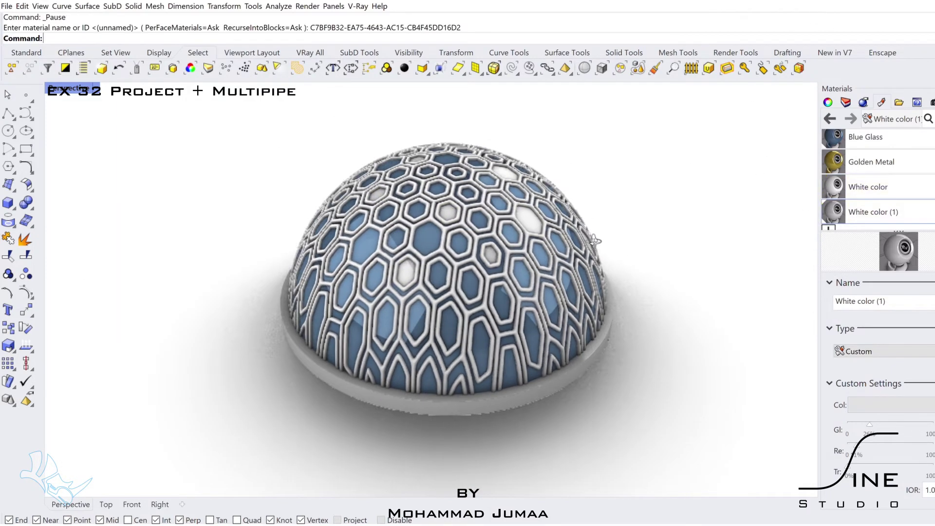
Step: Assign the White color (1) material to the honeycomb pipe structure and view it in Rendered display
scroll(486, 279, up, 4)
key(ctrl+alt+s)
click(489, 272)
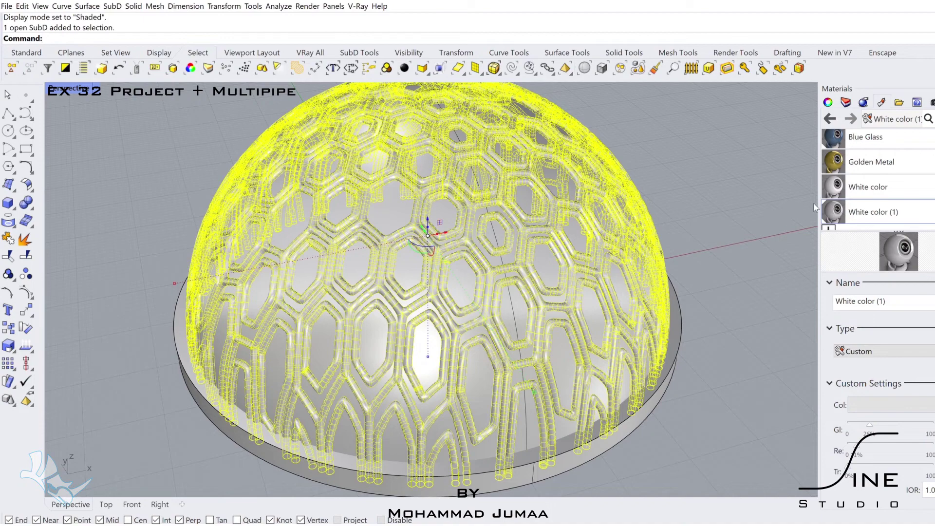
click(822, 1)
click(729, 156)
key(ctrl+alt+r)
scroll(706, 200, down, 2)
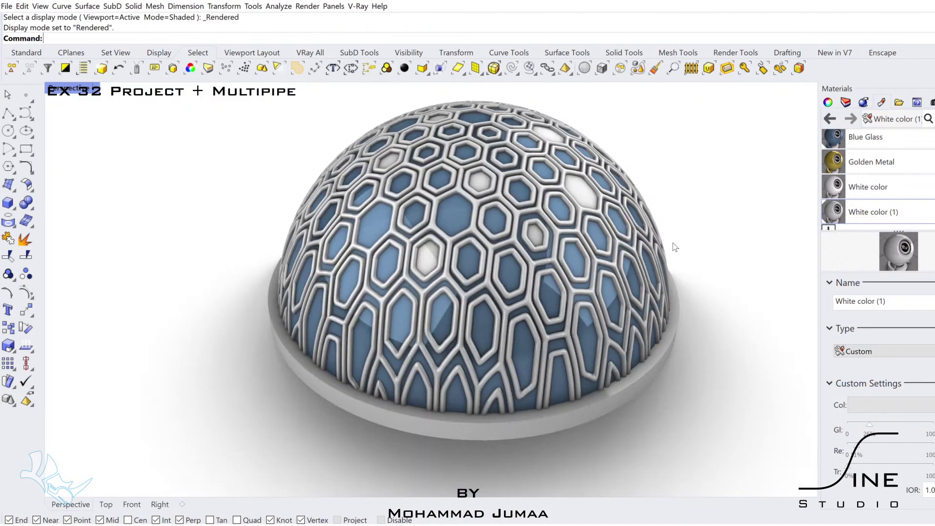
Step: Return to Shaded display and select the base ring beneath the dome
mouse_move(674, 243)
right_down()
mouse_move(589, 269)
mouse_move(594, 322)
mouse_move(594, 297)
mouse_move(600, 305)
right_up()
scroll(589, 269, down, 5)
key(ctrl+alt+s)
scroll(568, 295, up, 5)
click(567, 294)
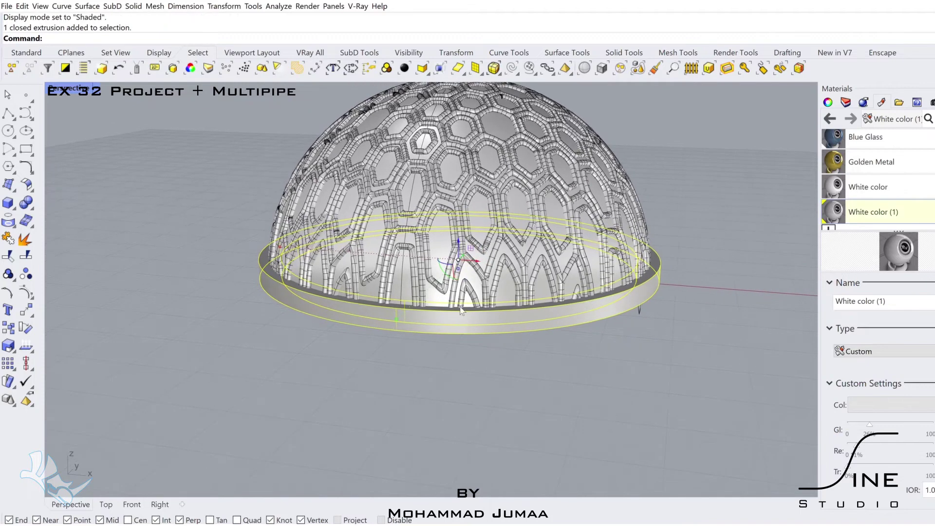